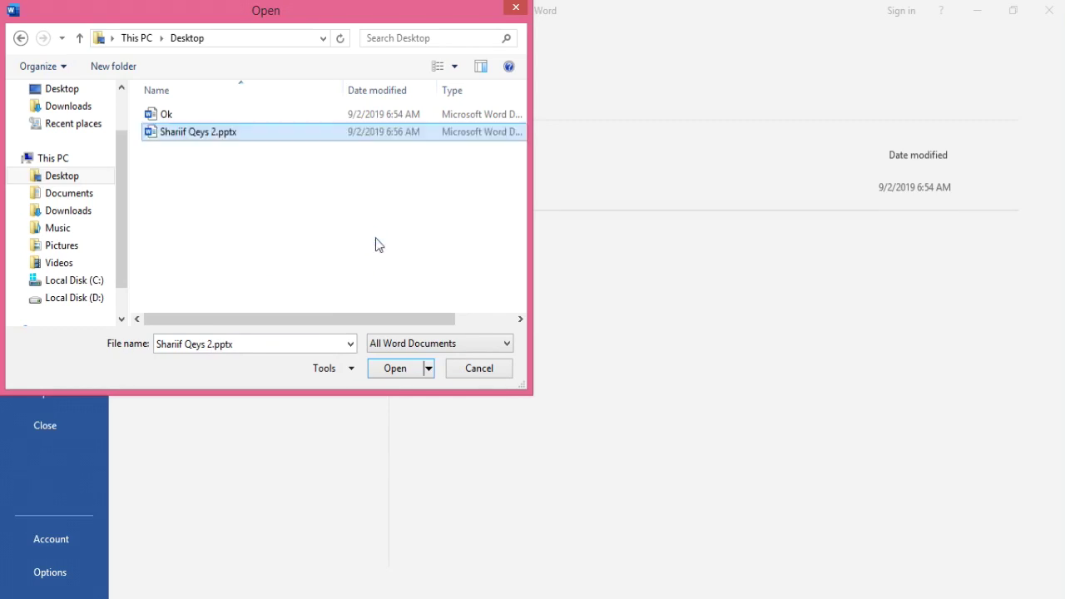
left_click(75, 298)
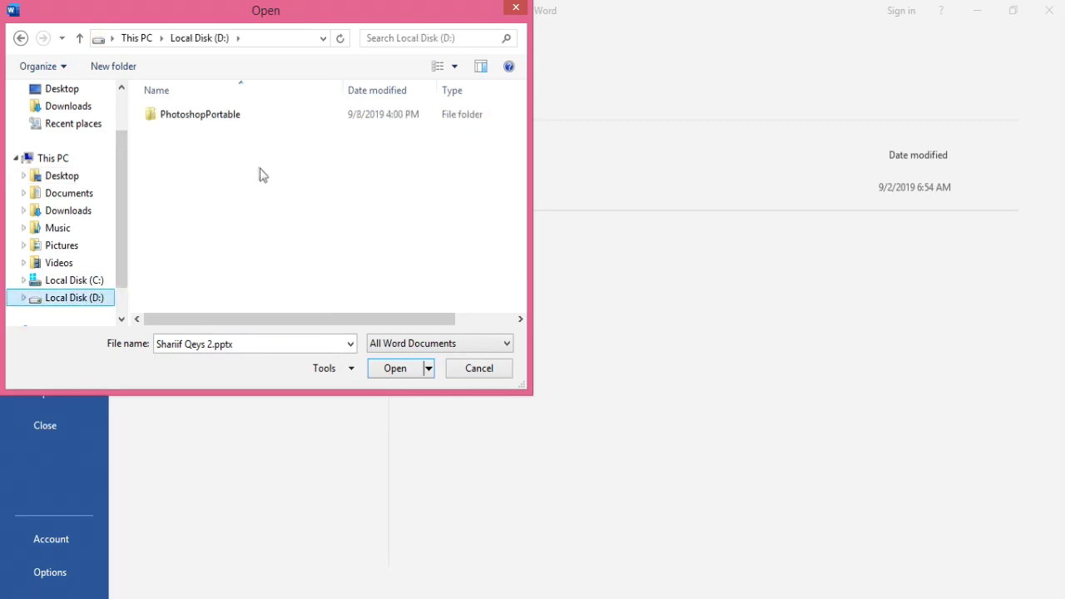
left_click_drag(157, 231, 390, 127)
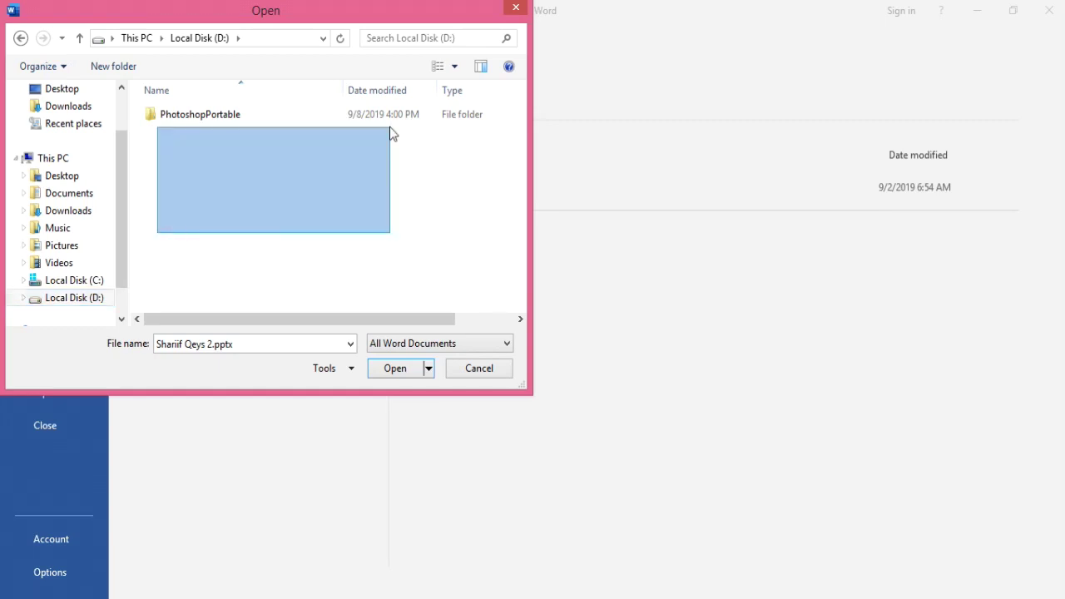
left_click(93, 179)
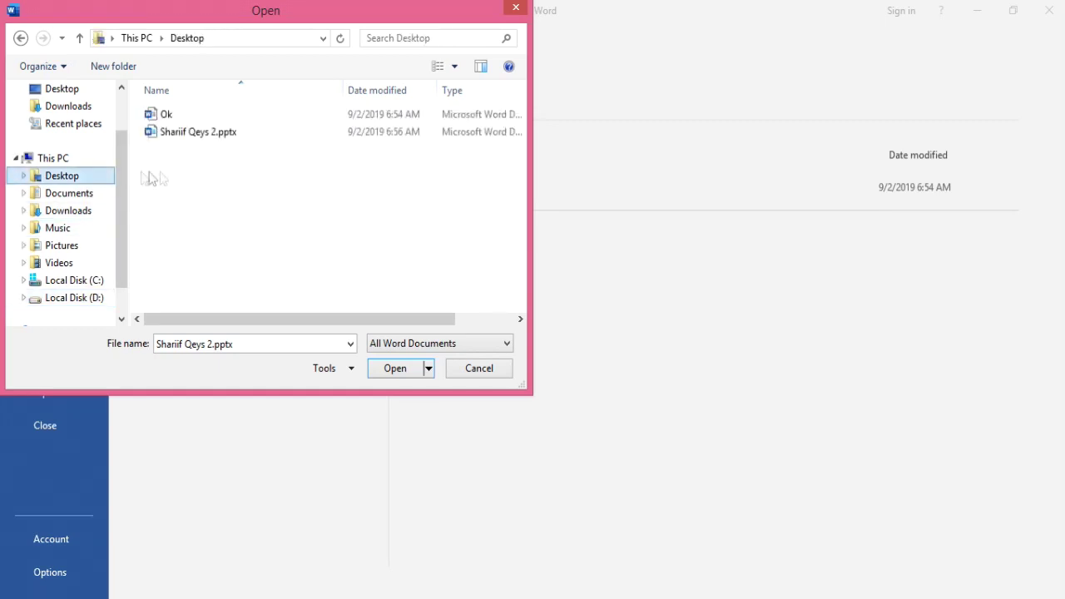
left_click_drag(215, 169, 237, 109)
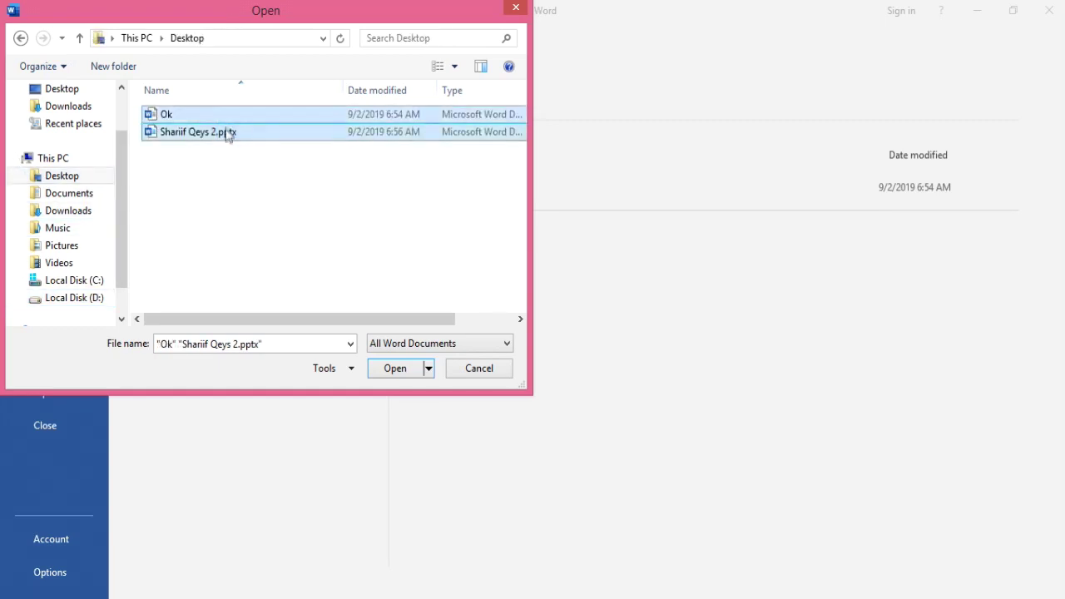
Copy the second Word document on the Desktop to Local Disk (D:) from within the Open dialog, and close the dialog.
left_click(228, 135)
right_click(228, 136)
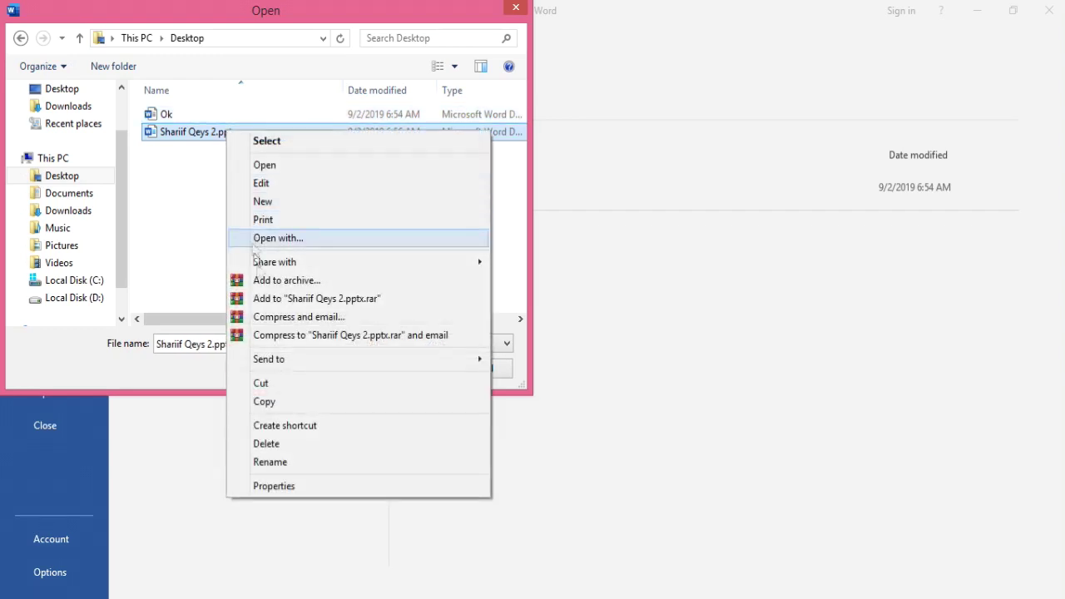
left_click(290, 404)
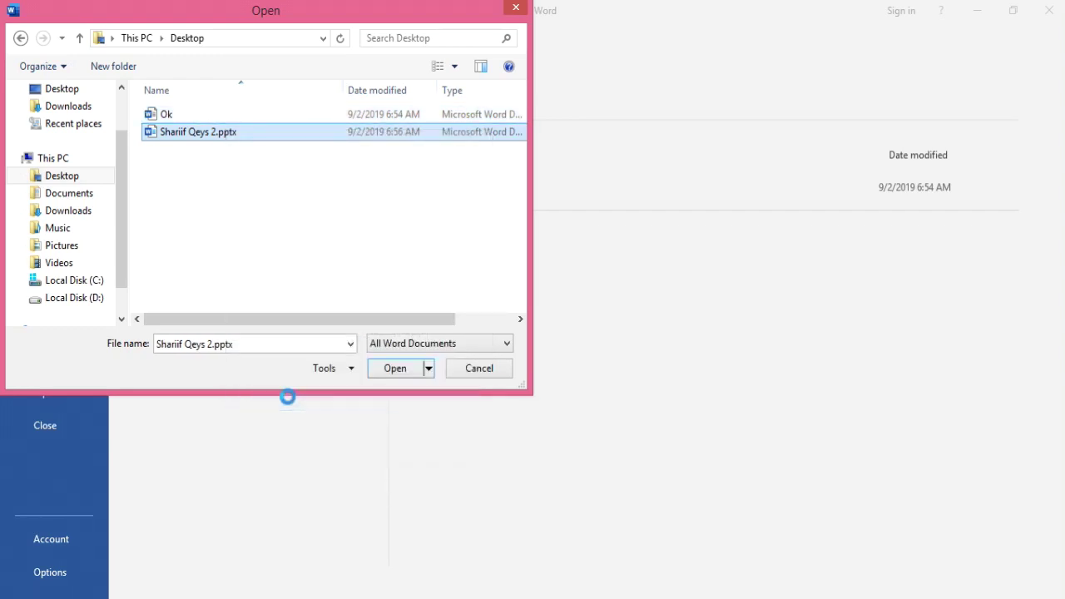
left_click(84, 300)
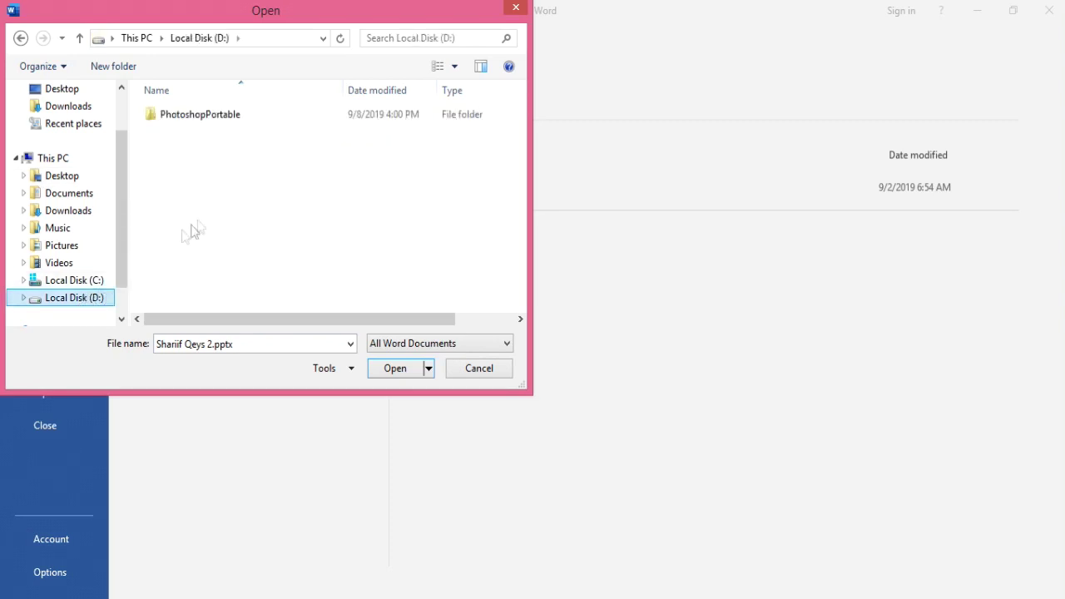
right_click(226, 192)
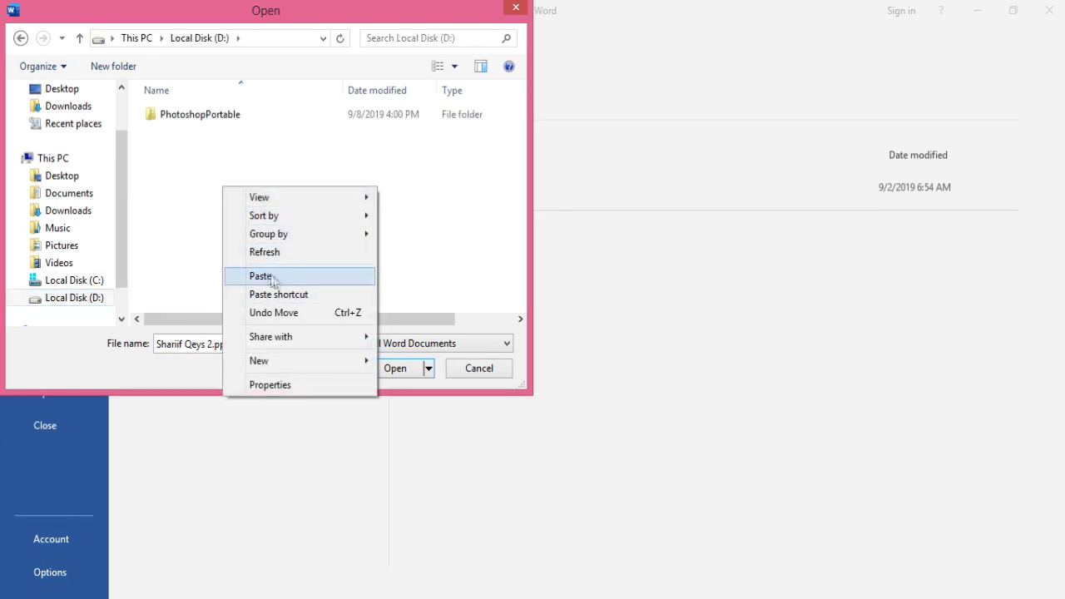
left_click(307, 277)
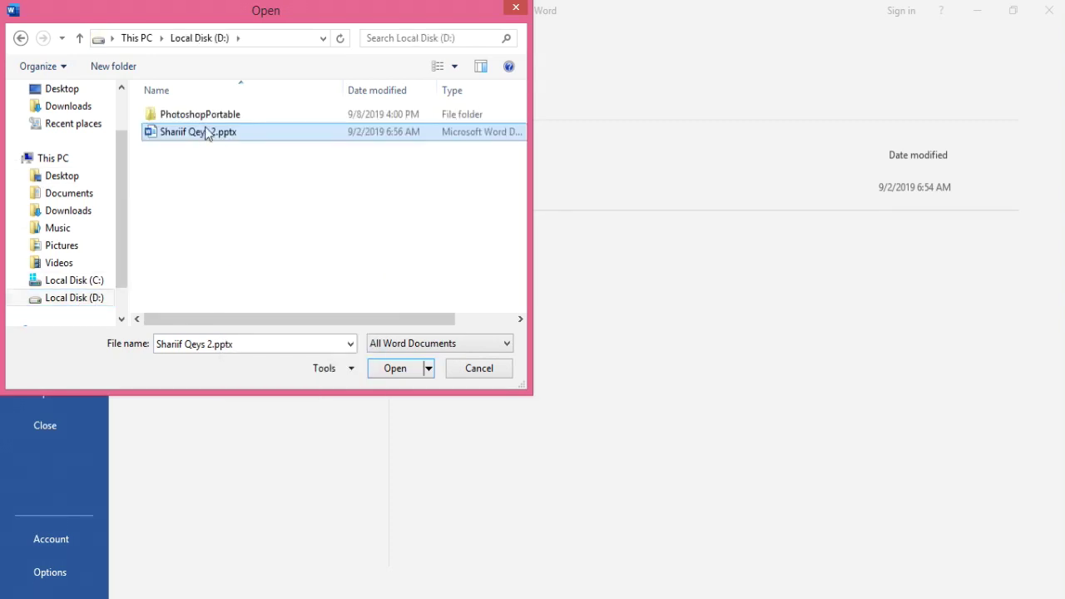
left_click(58, 176)
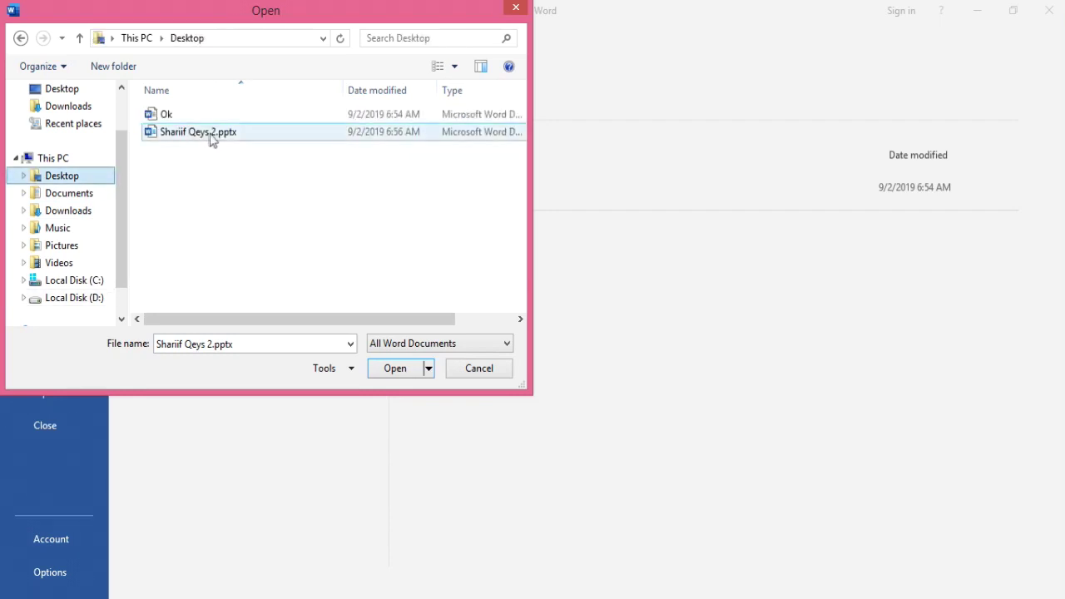
left_click(516, 9)
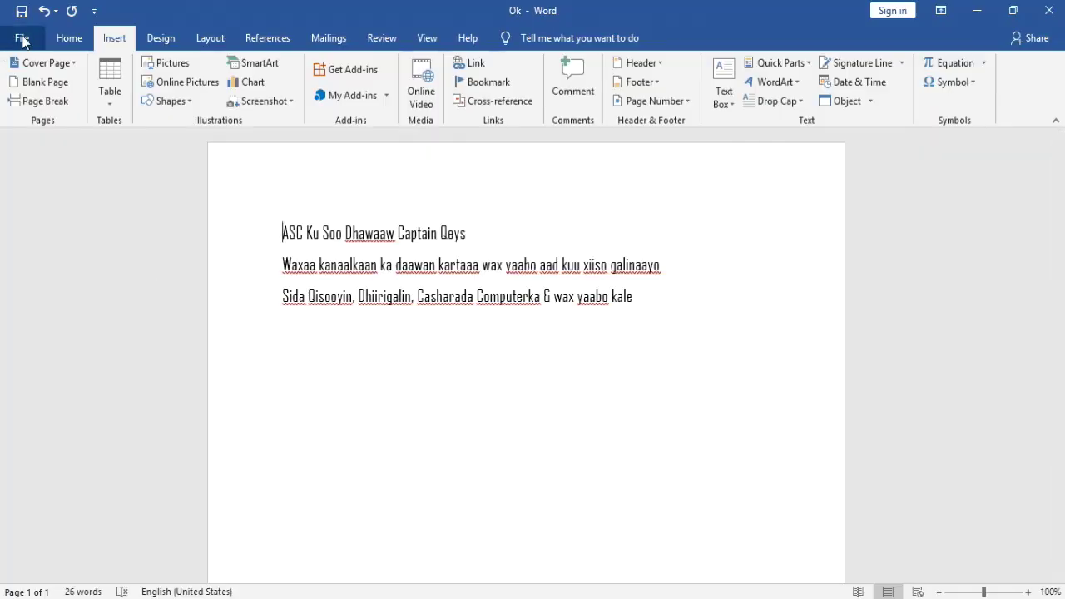
Delete the second Word document from the Desktop from within the Open dialog.
left_click(22, 40)
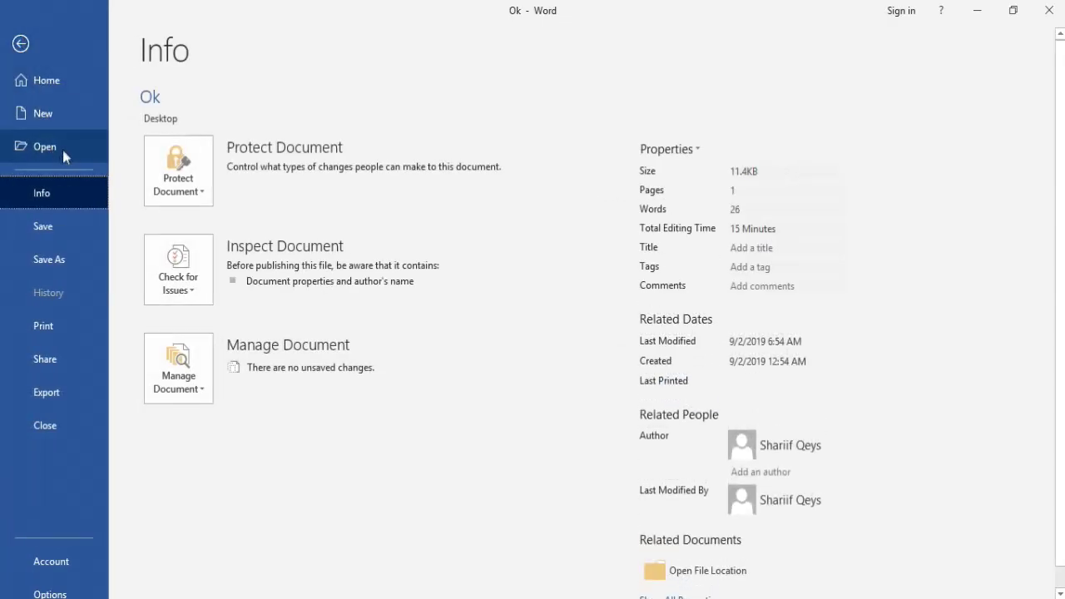
left_click(64, 153)
left_click(237, 209)
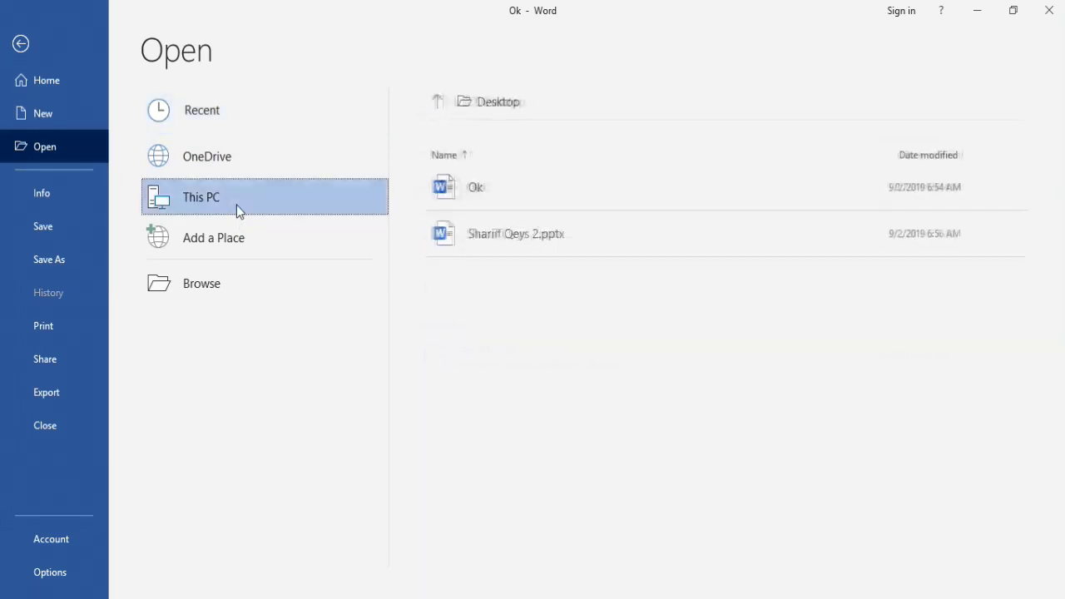
left_click(237, 205)
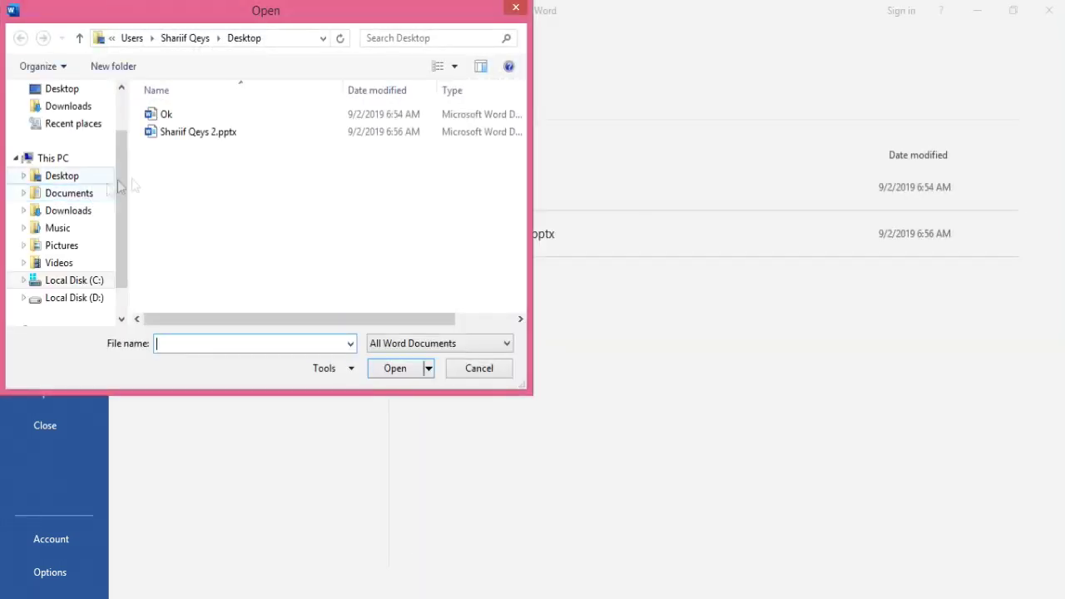
left_click(220, 139)
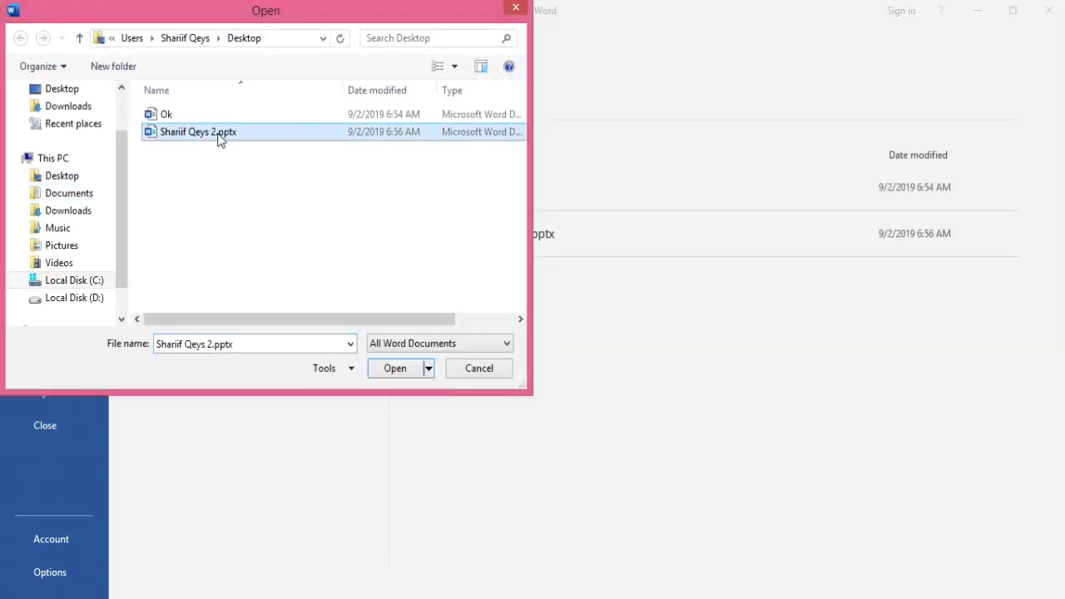
right_click(268, 133)
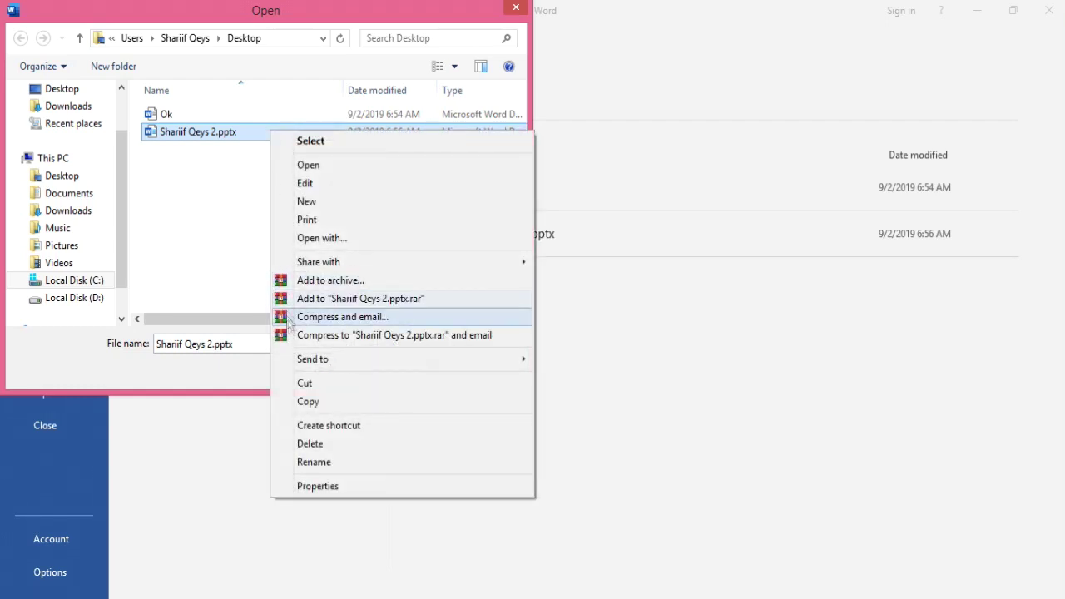
left_click(338, 444)
left_click_drag(241, 187, 158, 112)
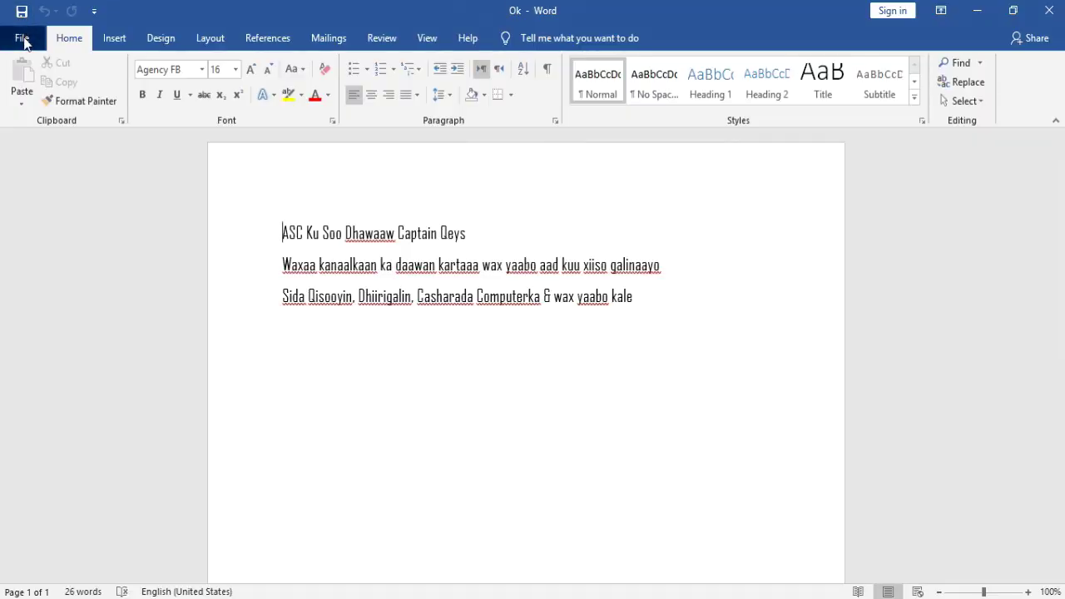
Save the document as Ok on Local Disk (D:), setting and confirming a password to open it in the General Options.
left_click(18, 37)
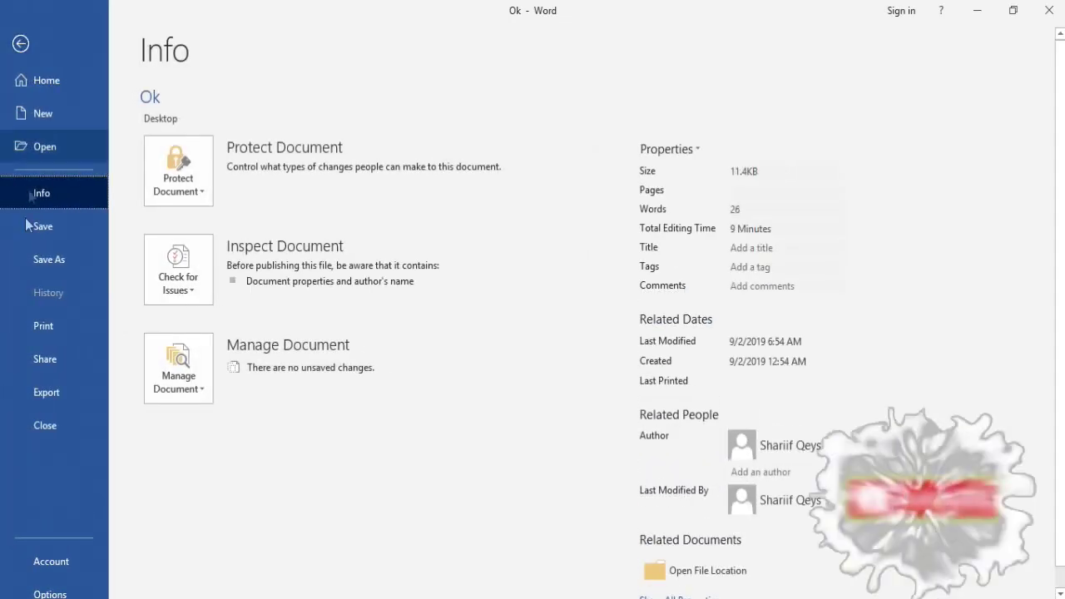
left_click(44, 260)
left_click(218, 200)
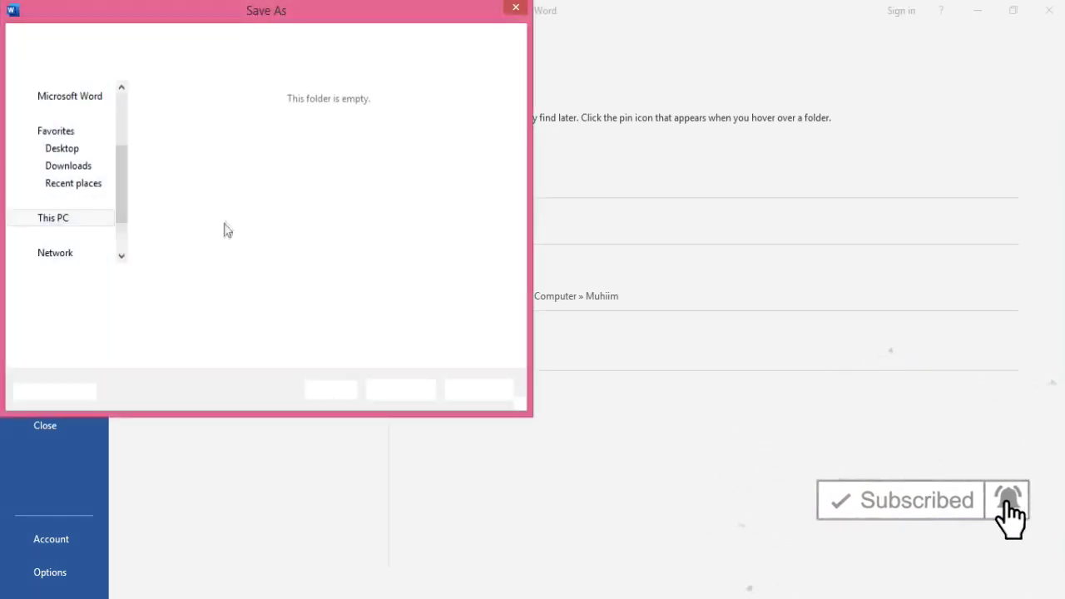
left_click(70, 246)
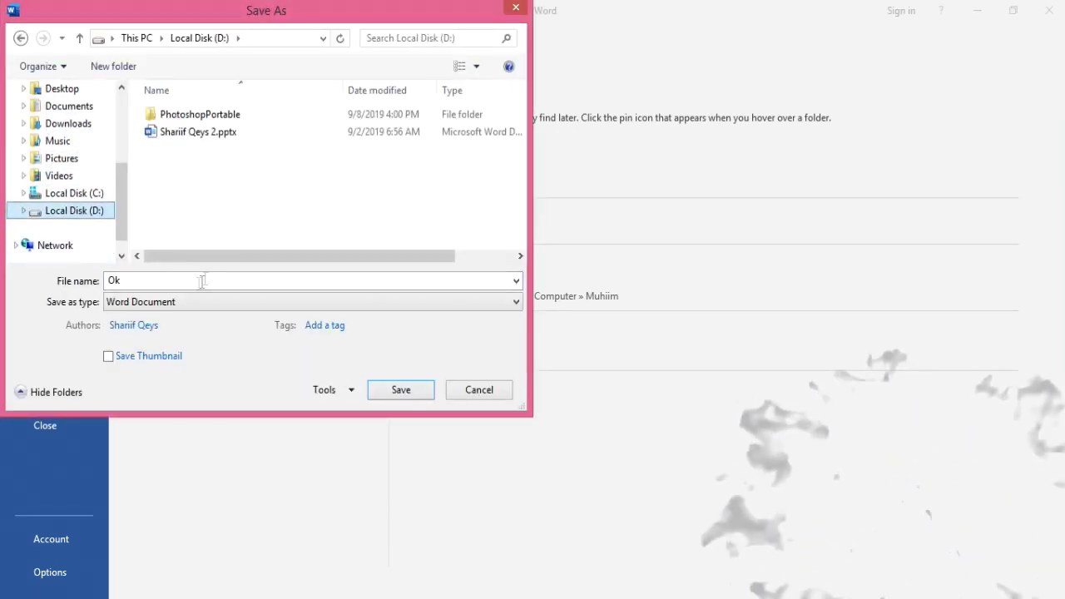
left_click(348, 392)
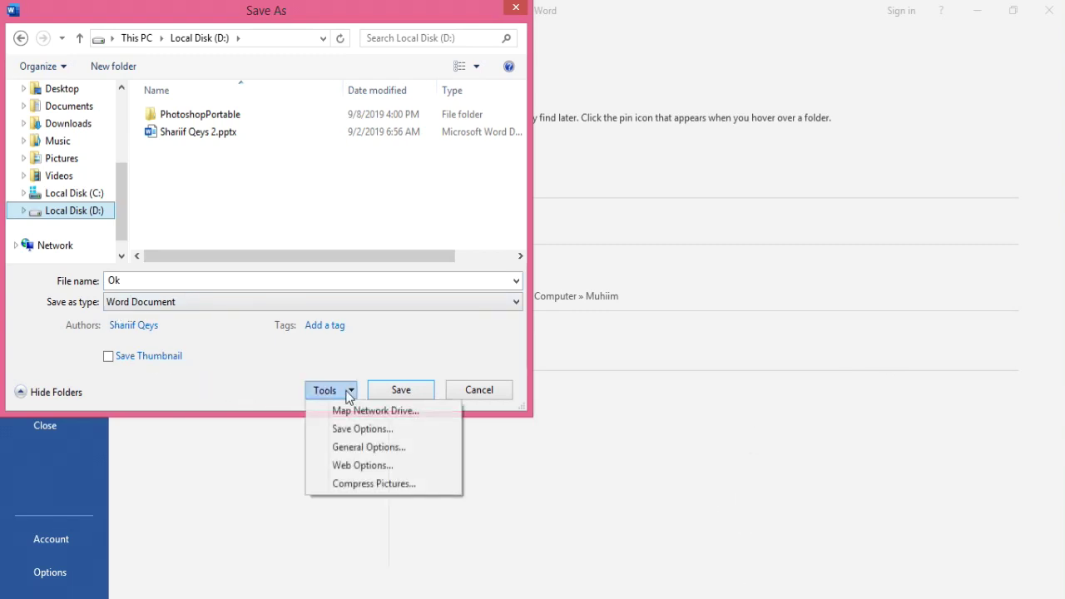
left_click(401, 450)
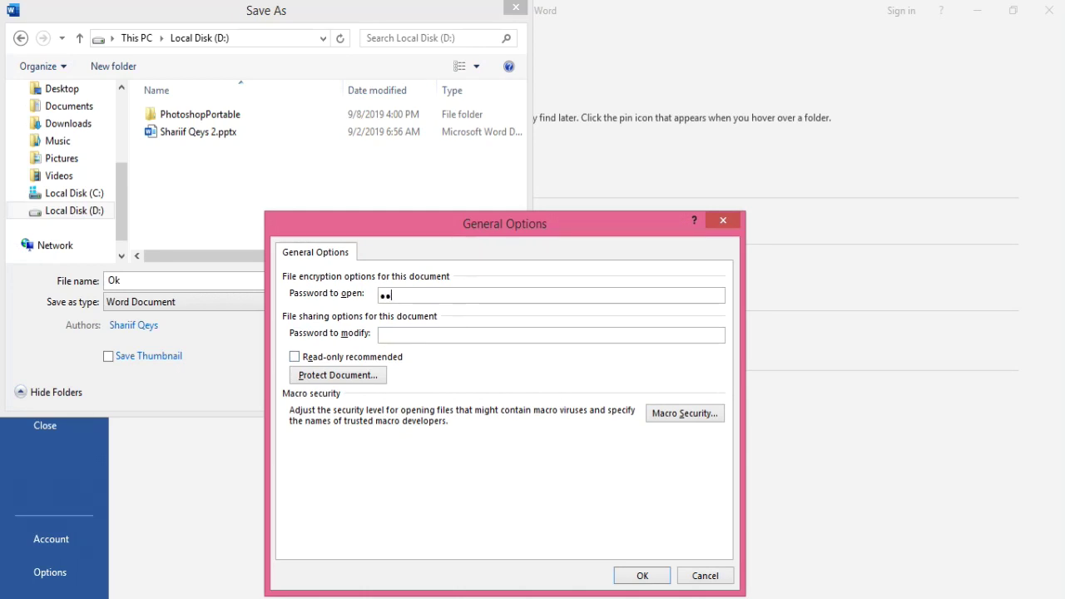
left_click(652, 582)
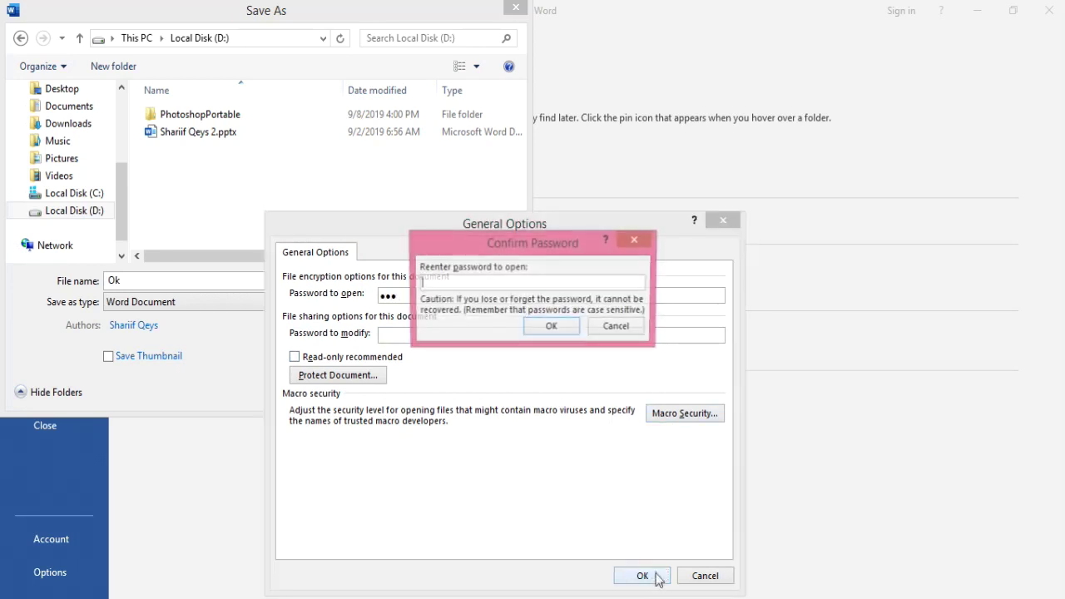
left_click(556, 333)
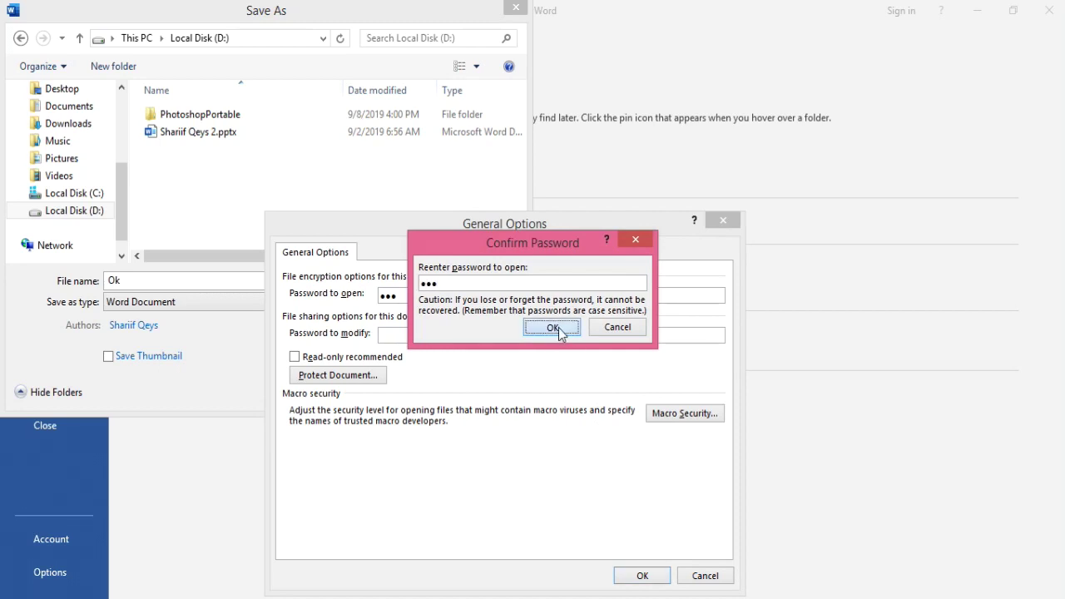
left_click(400, 391)
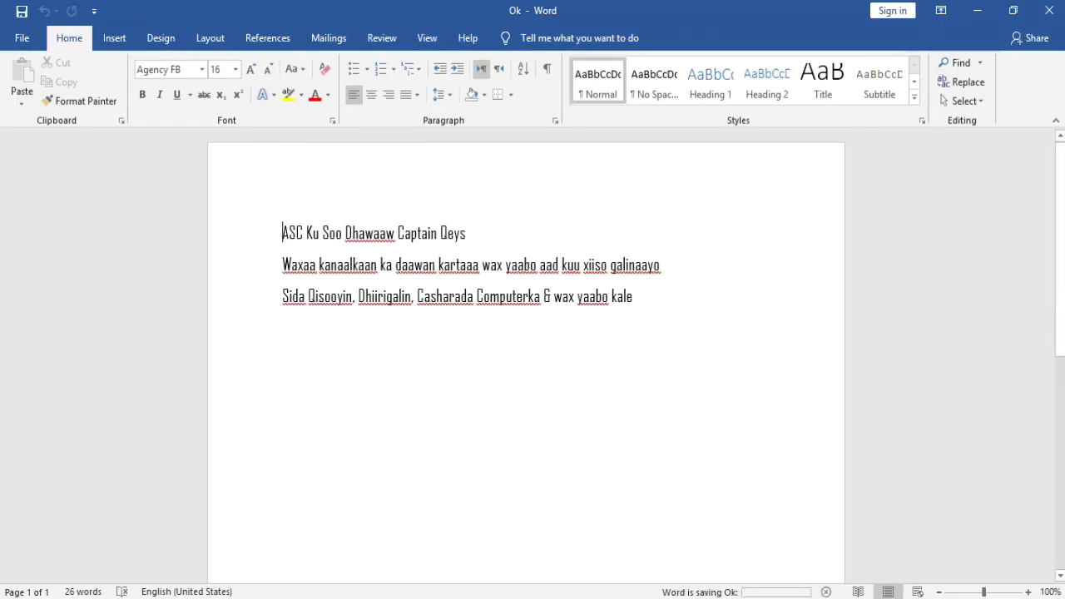
Close the document and reopen Ok from Local Disk (D:) in File Explorer, entering its opening password.
left_click(1050, 9)
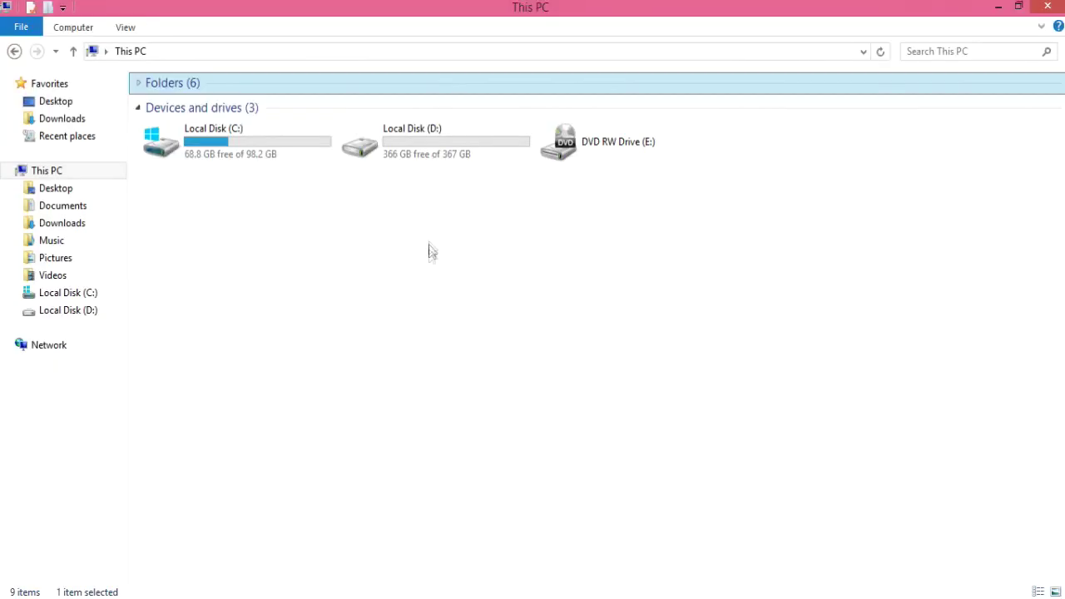
double_click(448, 138)
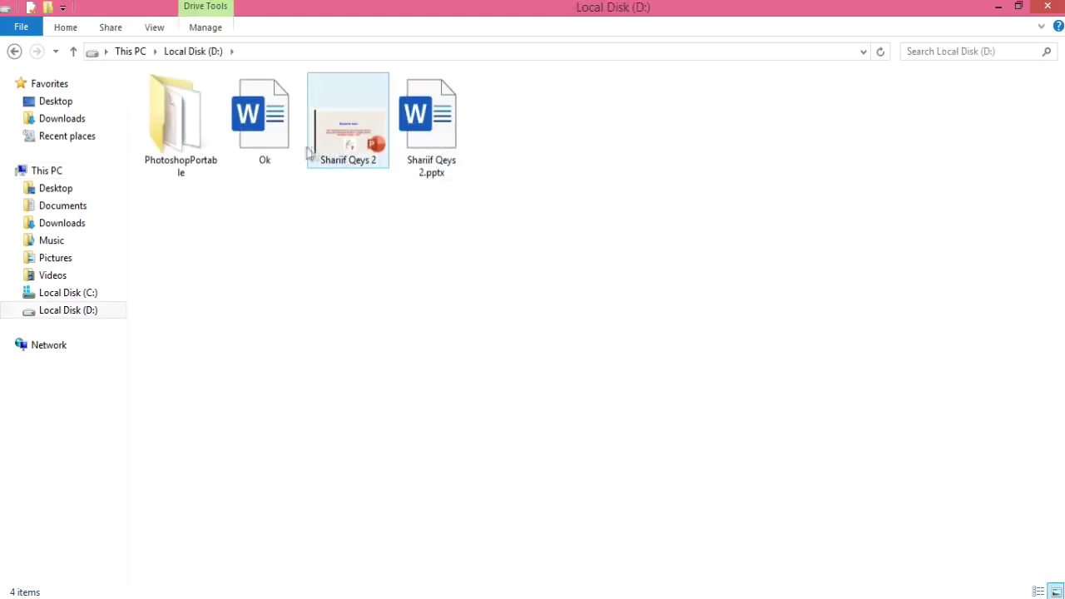
double_click(278, 137)
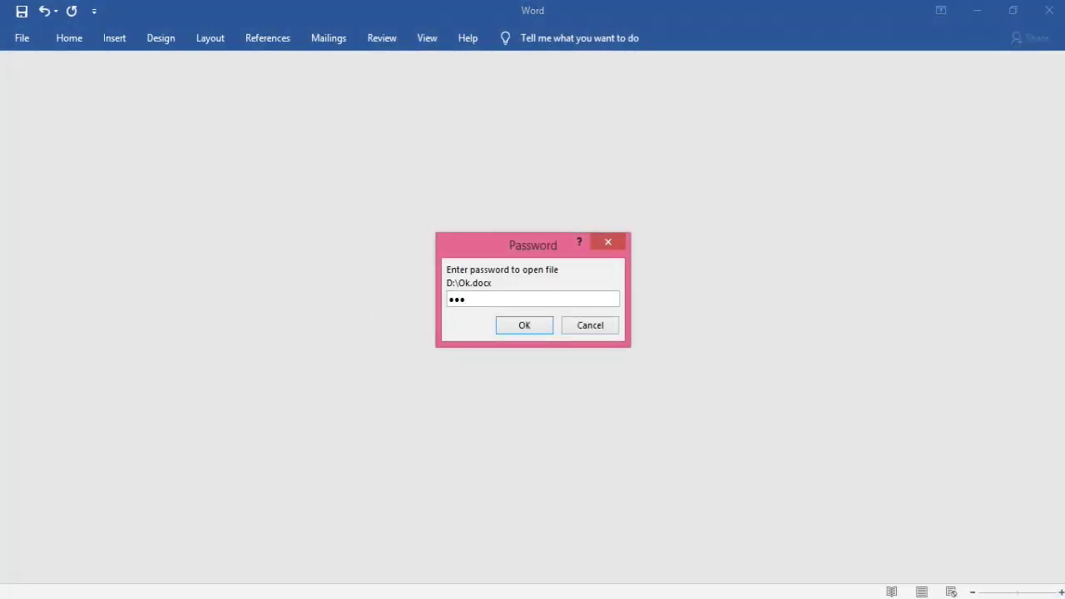
left_click(546, 327)
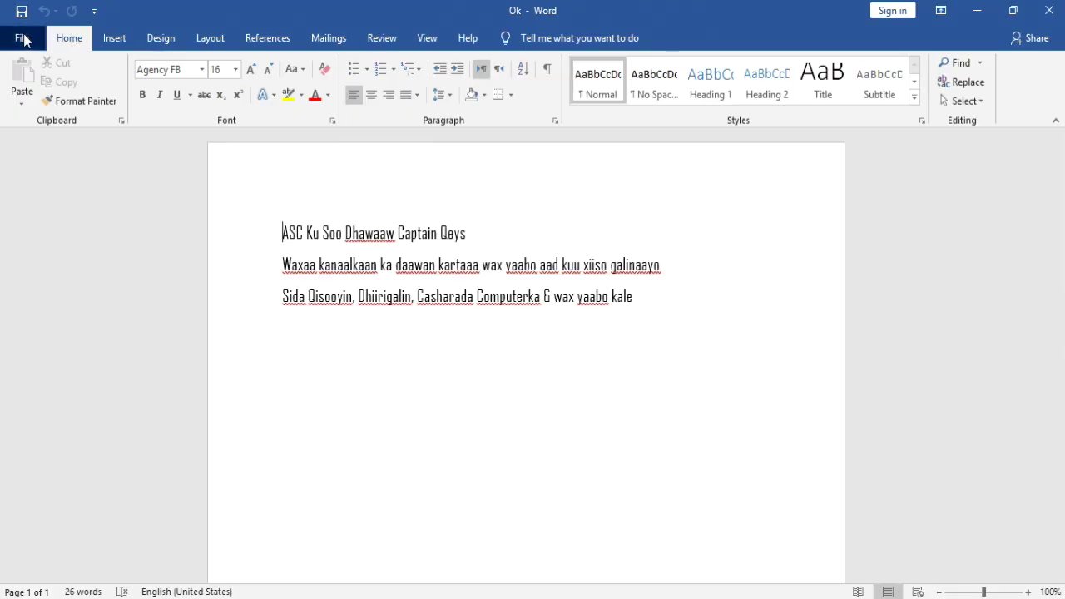
Save Ok again on Local Disk (D:) with the password to open cleared in the General Options.
left_click(25, 37)
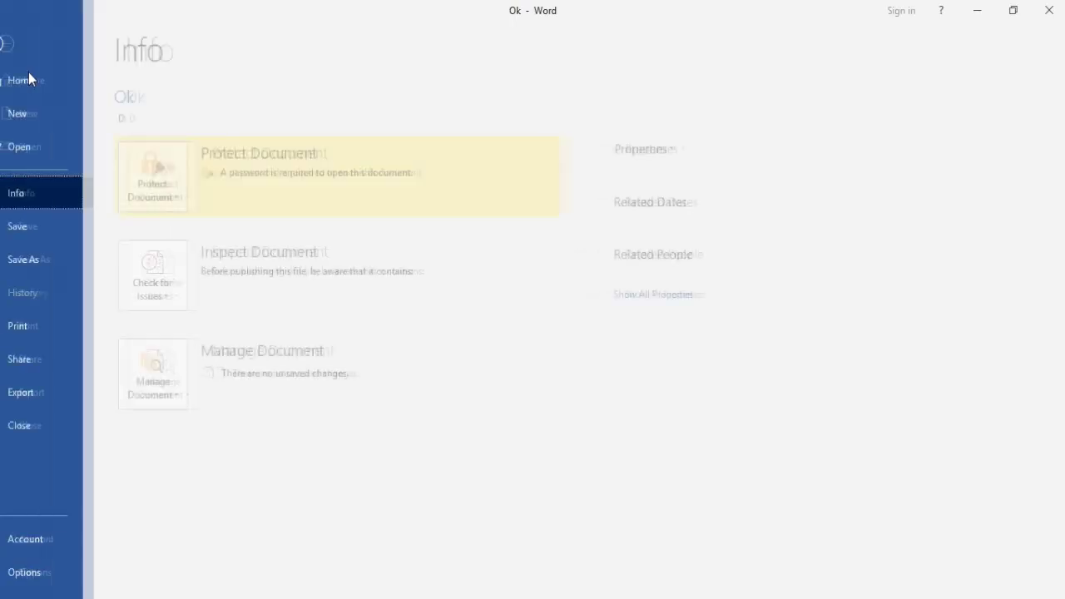
left_click(60, 265)
double_click(201, 205)
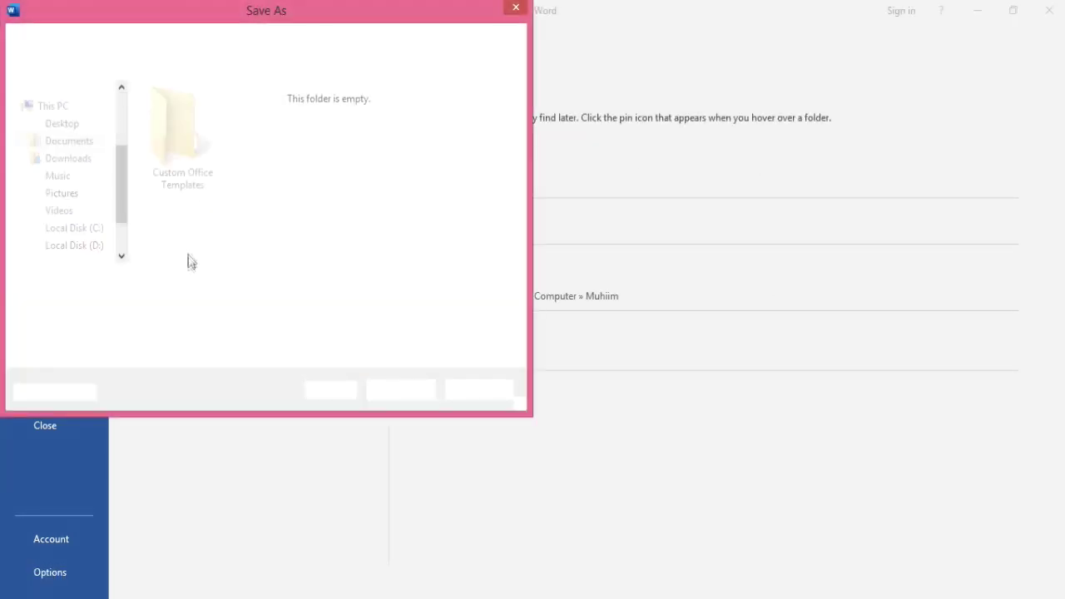
left_click(91, 247)
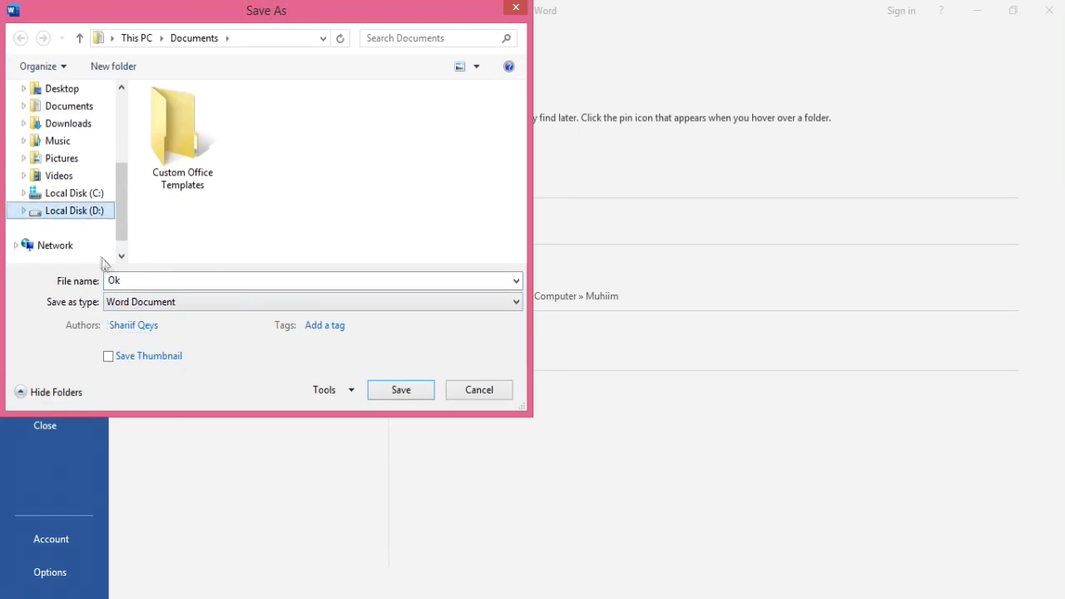
left_click(351, 391)
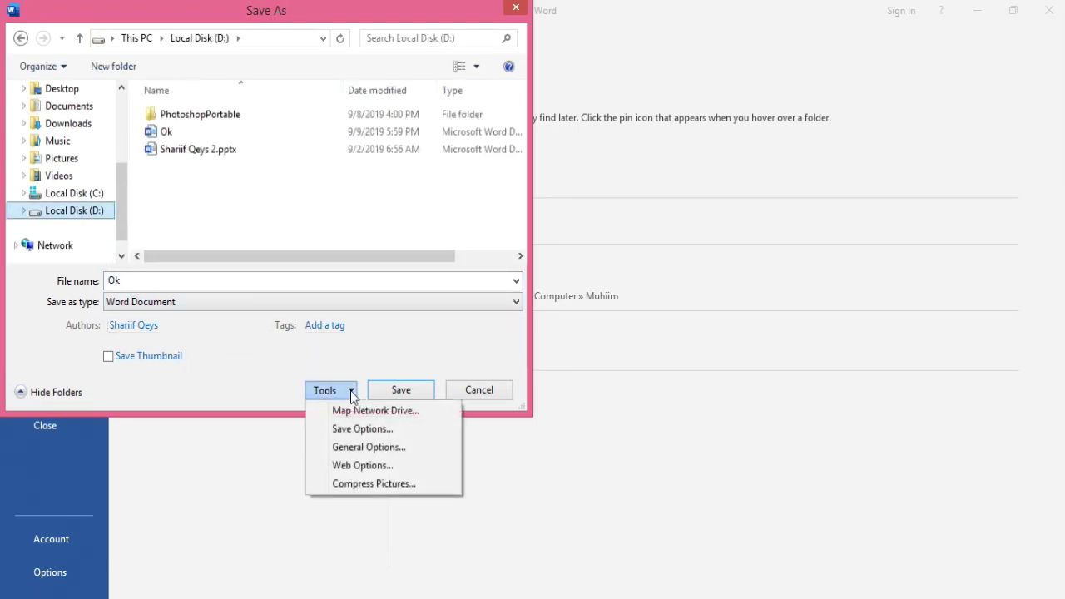
left_click(385, 451)
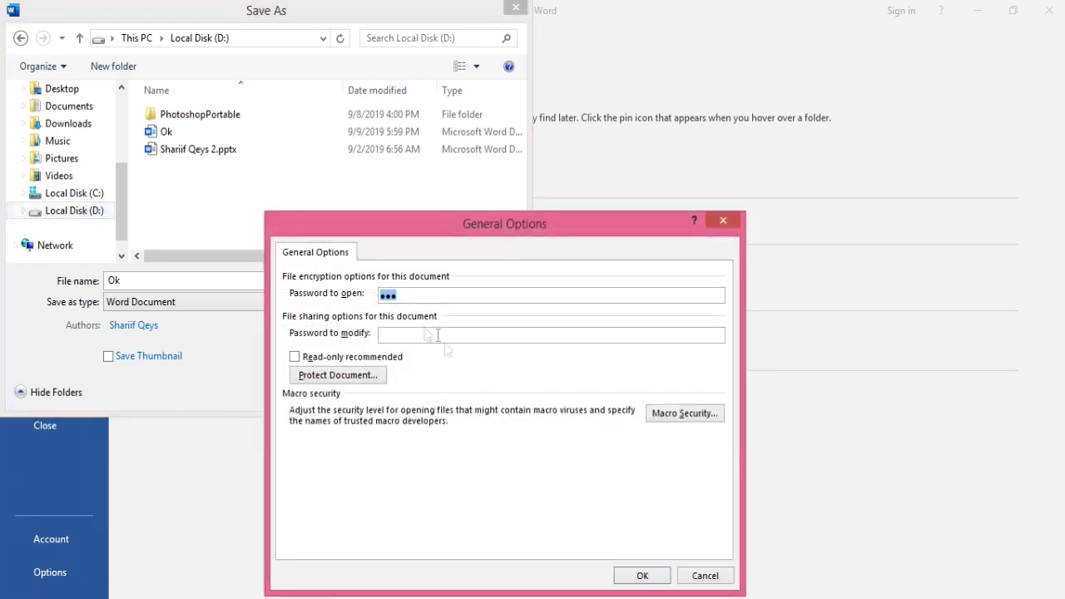
left_click_drag(412, 299, 368, 301)
key("BackSpace")
left_click(643, 575)
left_click(401, 390)
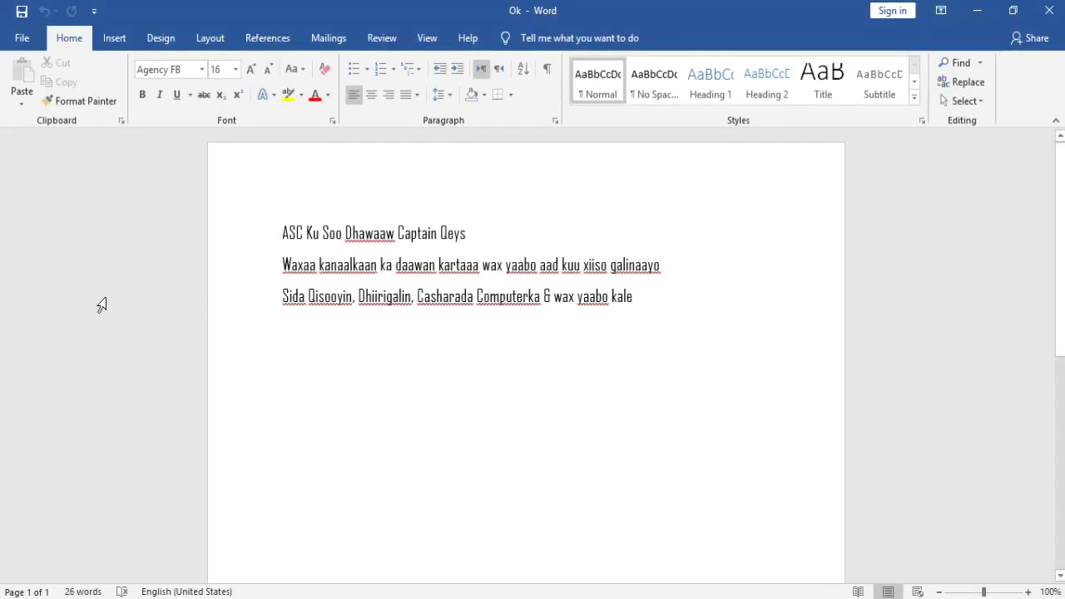
Close the document and reopen Ok from Local Disk (D:) with its opening password removed.
left_click(1050, 10)
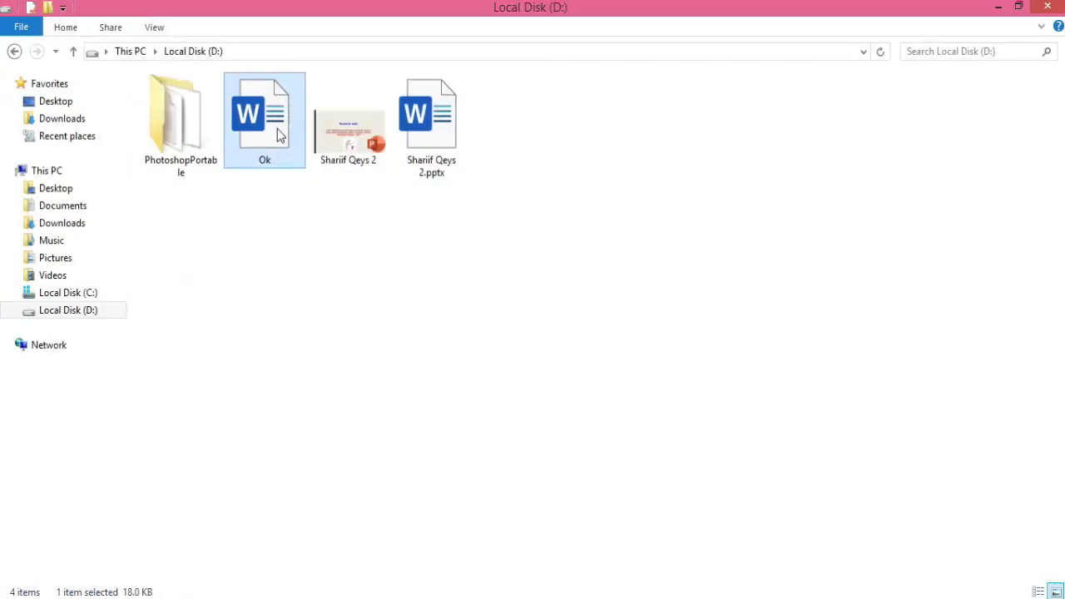
double_click(280, 136)
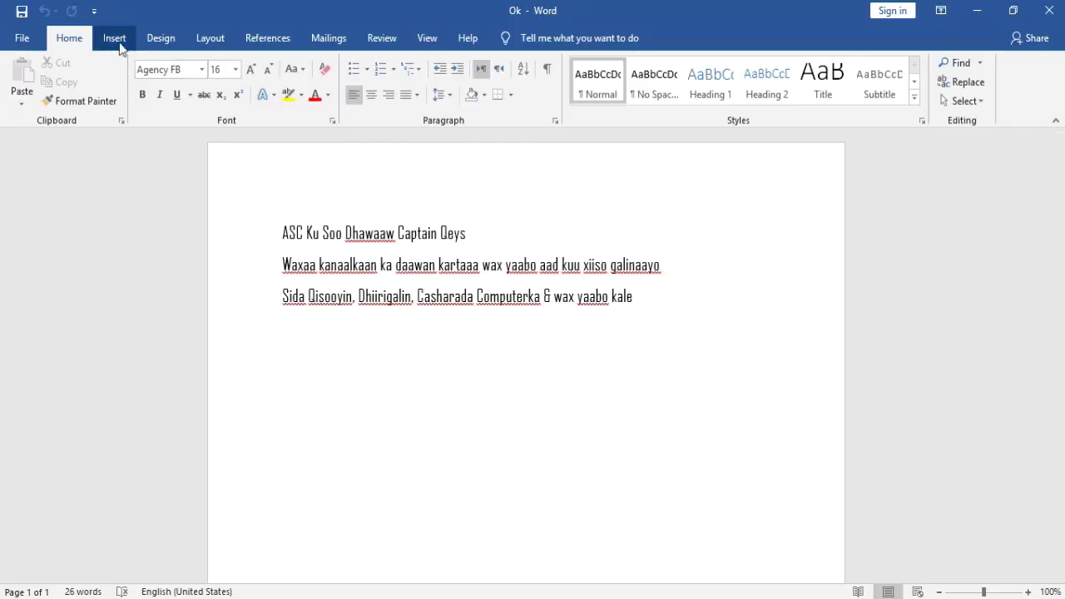
Insert the text of the other Word document on Local Disk (D:) at the start of Ok with Text from File.
left_click(116, 39)
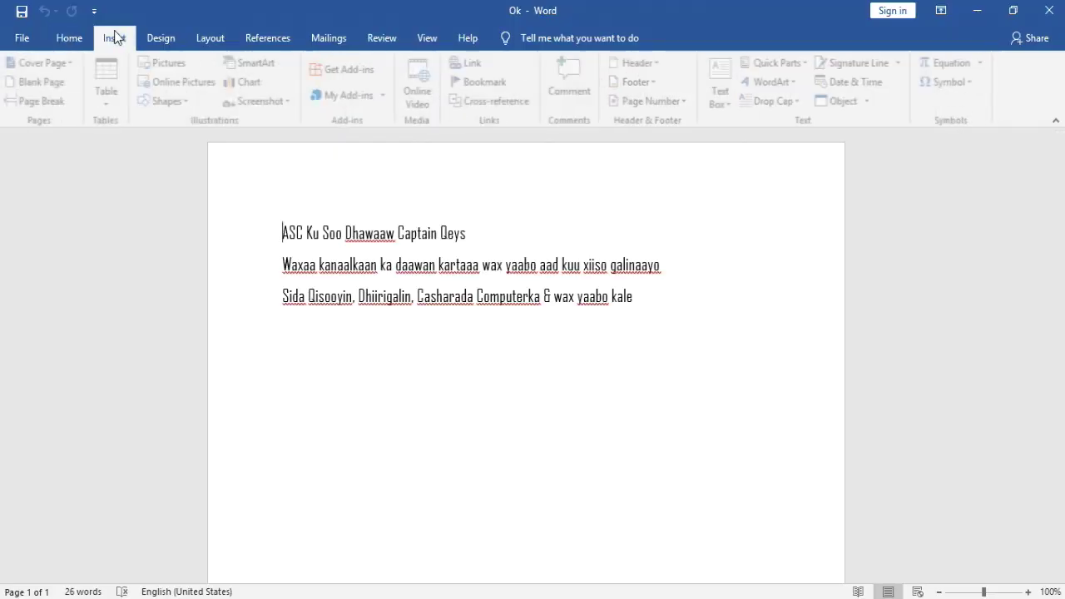
left_click(868, 102)
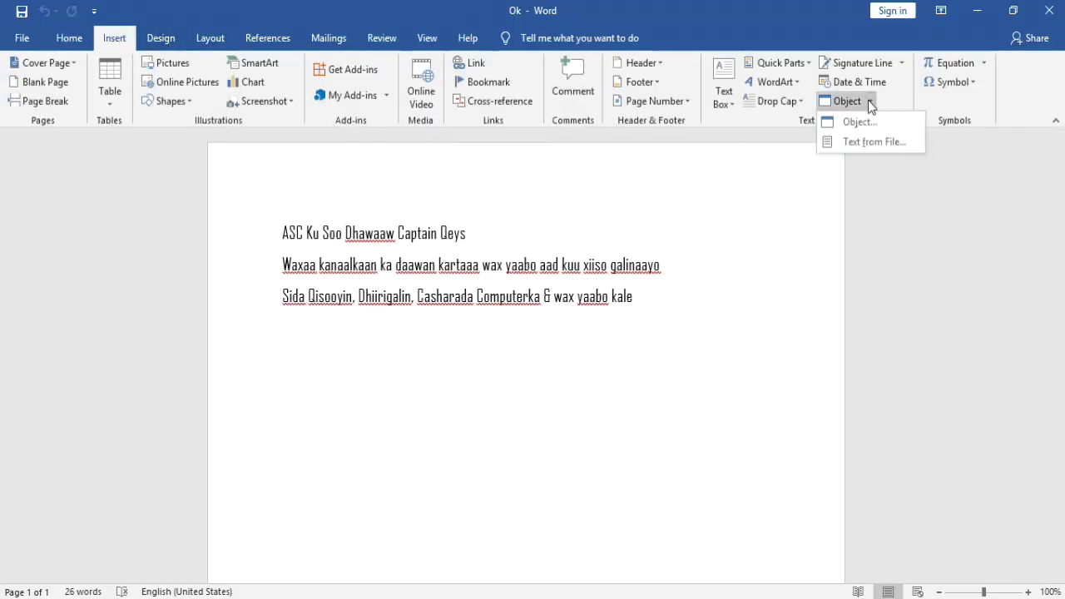
left_click(874, 143)
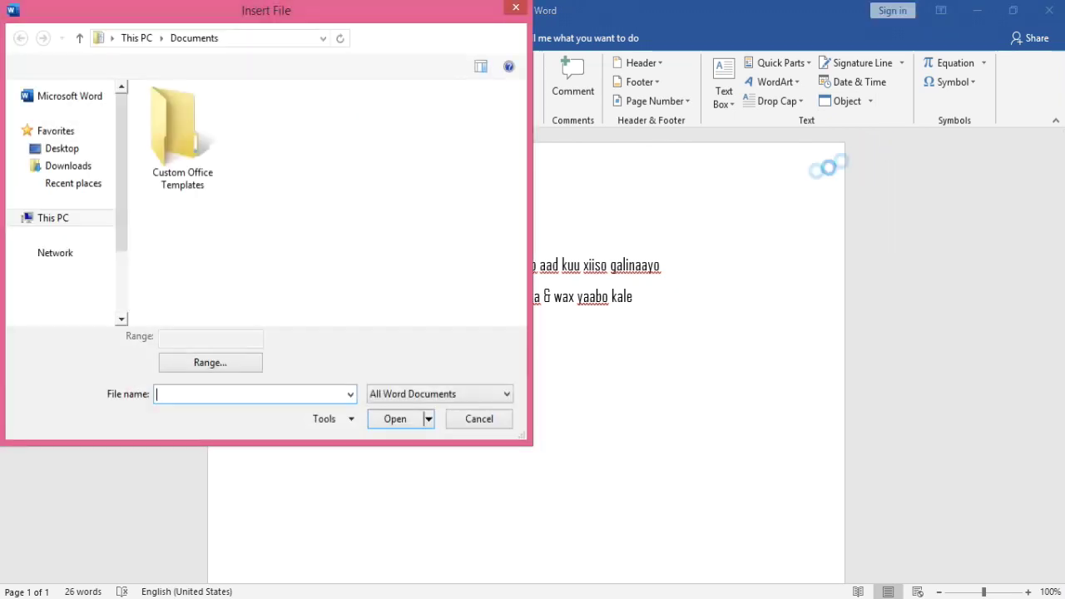
left_click(95, 297)
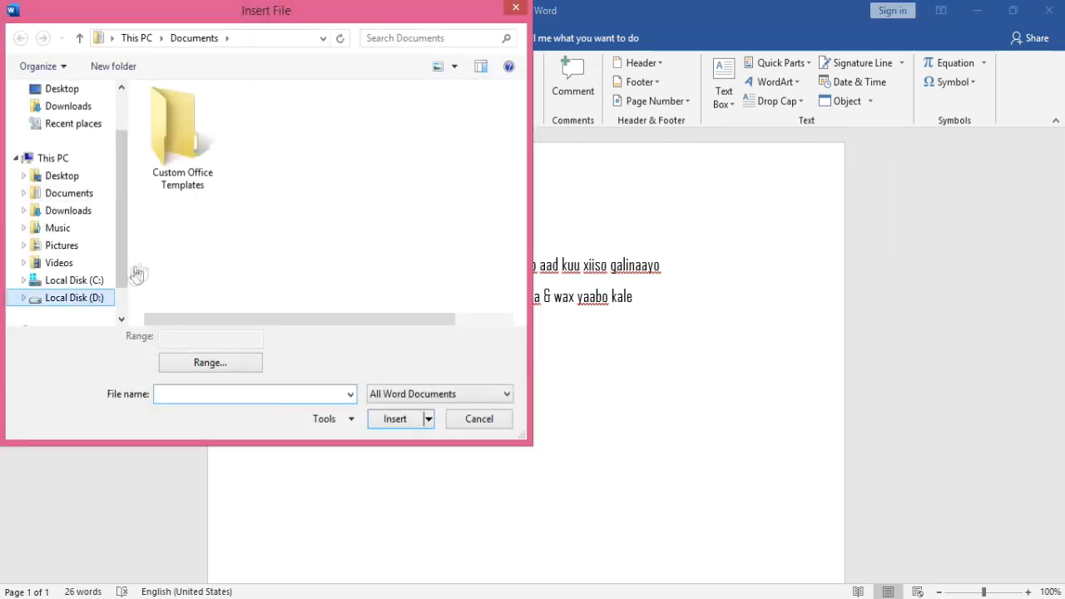
left_click(218, 150)
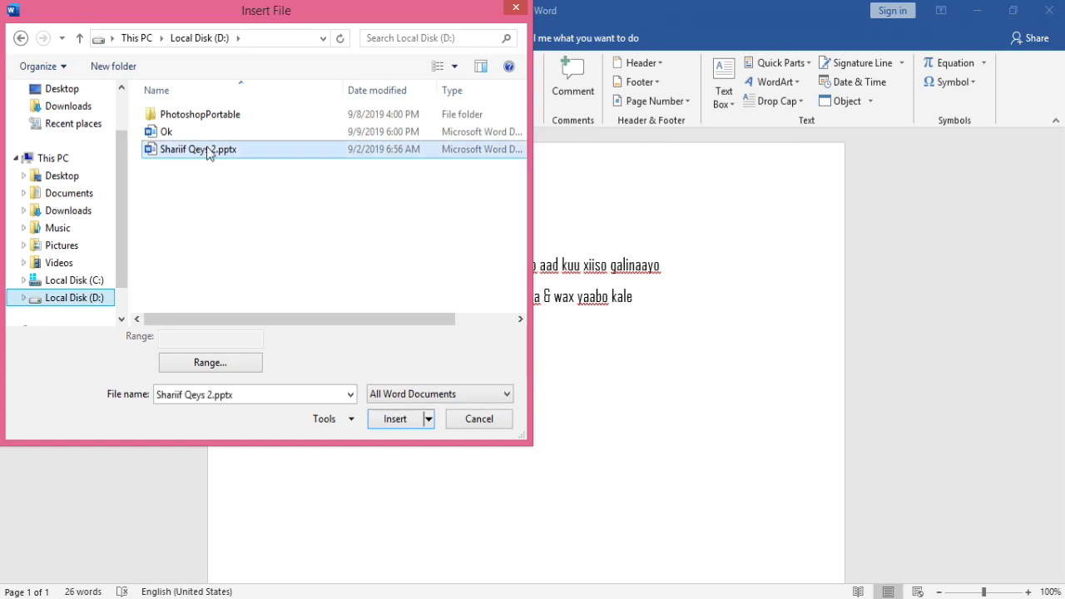
left_click(391, 418)
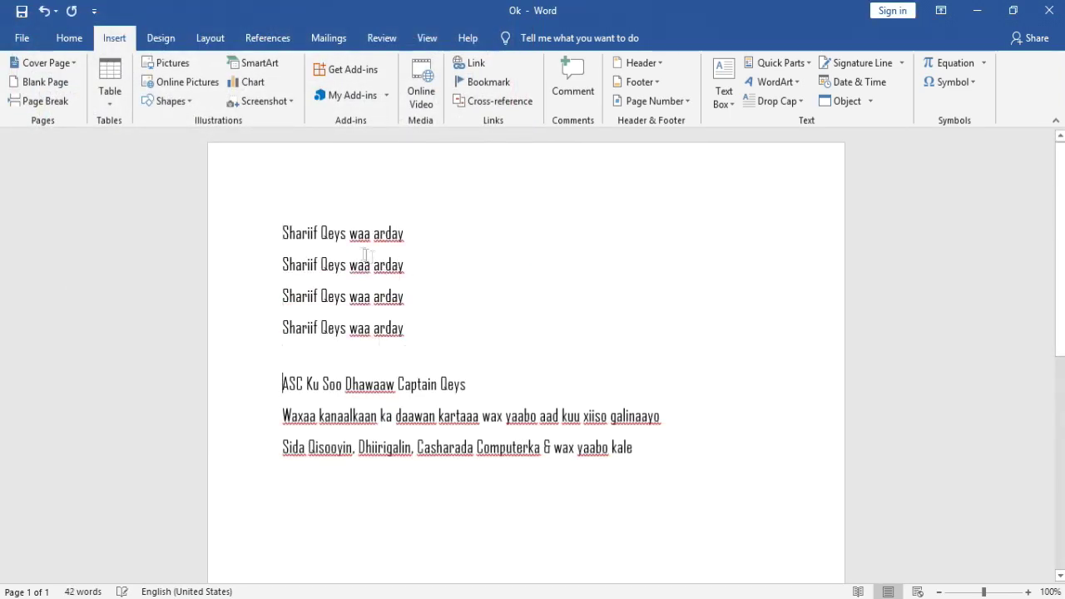
Delete the fourth inserted line, the blank line and the "ASC Ku Soo Dhawaaw" line, and undo the deletion.
left_click_drag(284, 226, 463, 348)
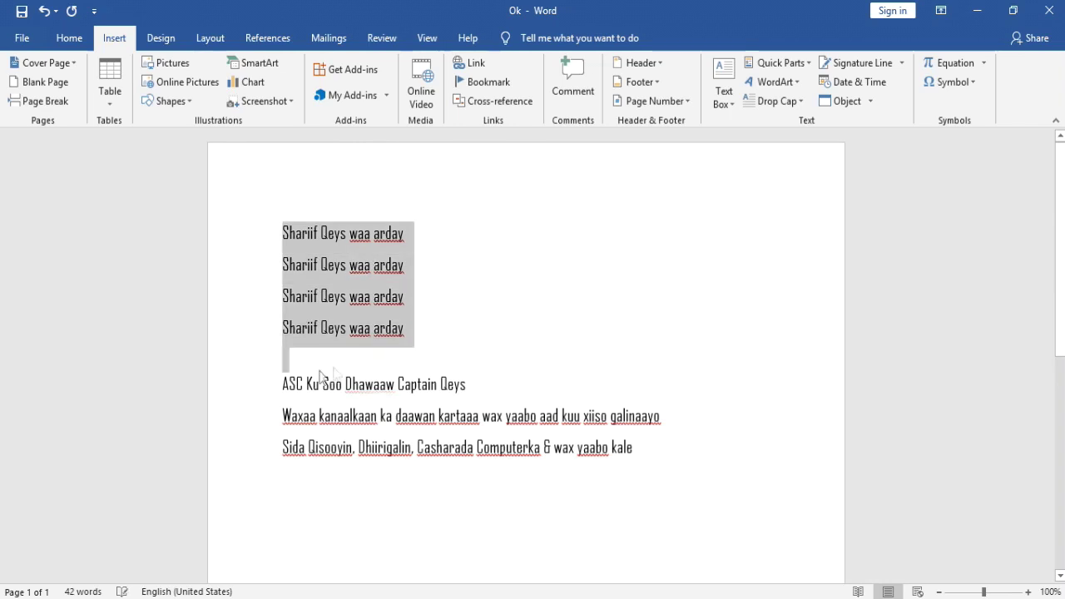
left_click_drag(283, 384, 699, 464)
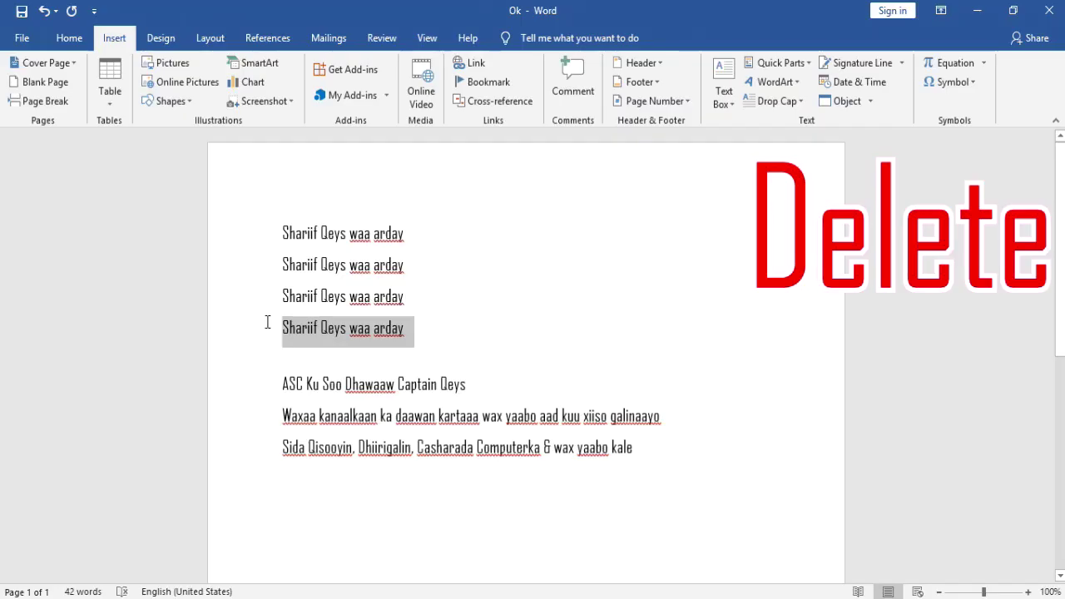
left_click_drag(473, 388, 285, 330)
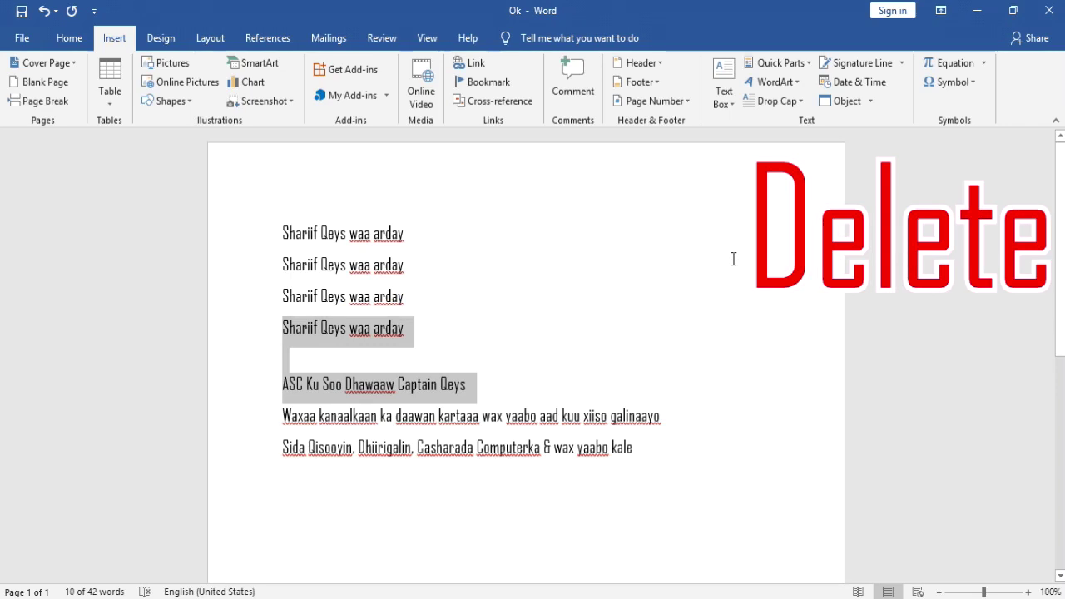
key("Delete")
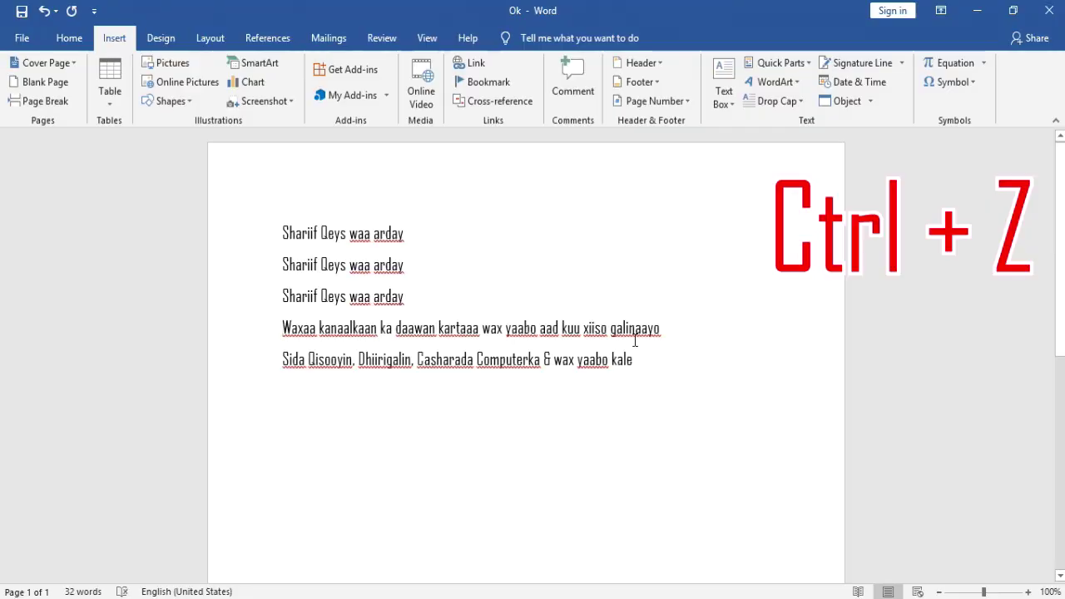
key("ctrl+z")
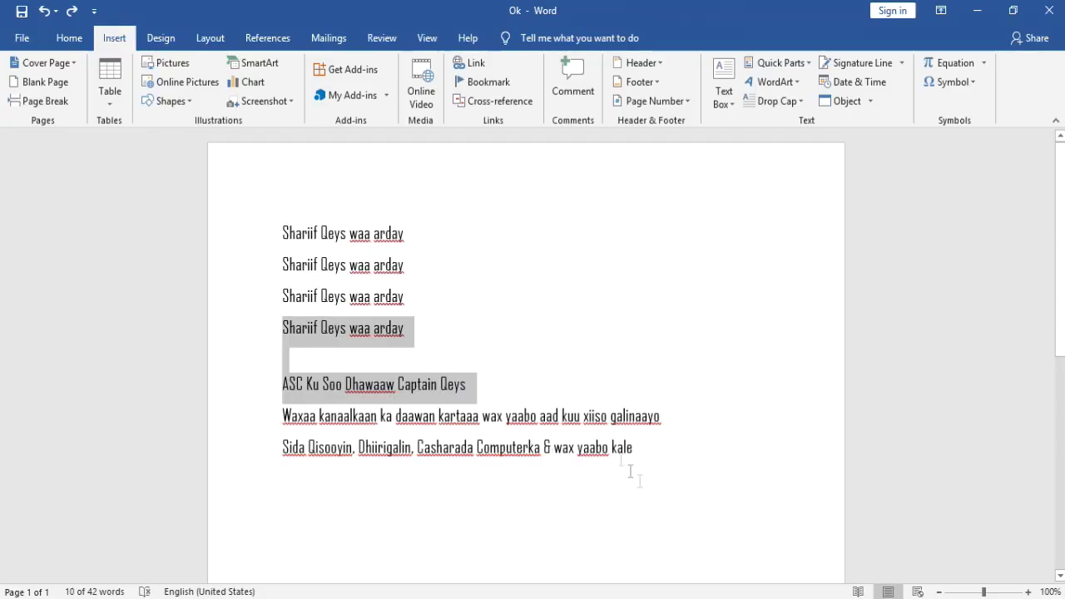
Select all the document's text and set its font to Arial Black.
left_click_drag(651, 451, 256, 192)
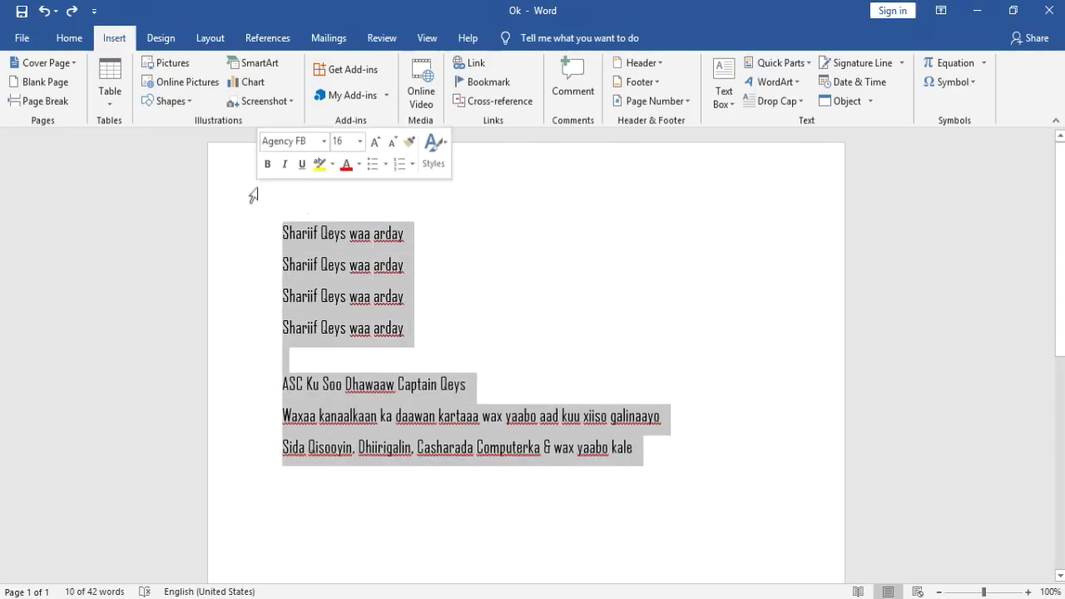
left_click(72, 38)
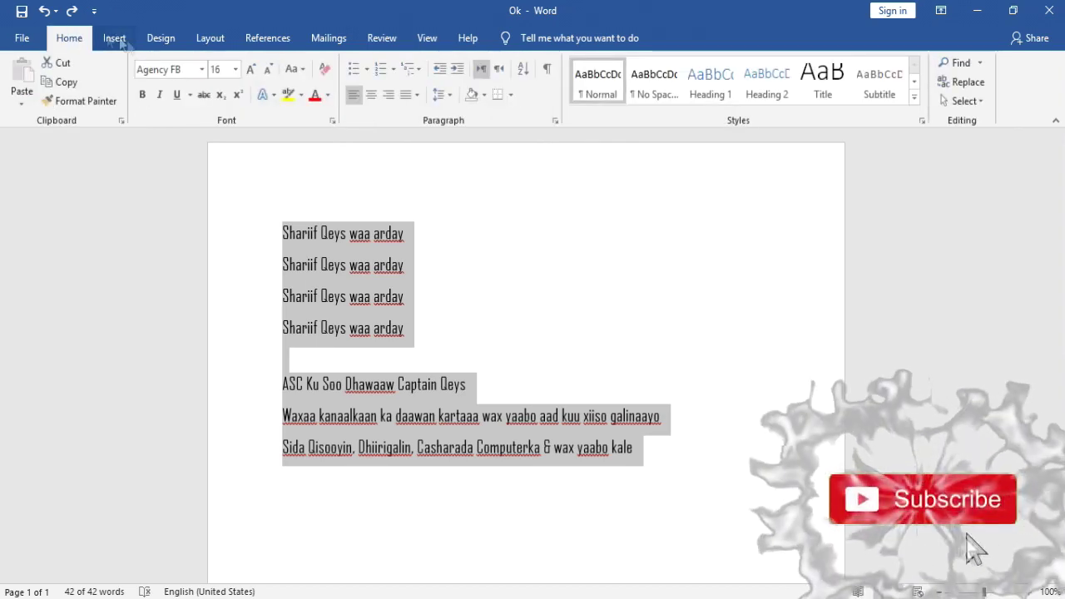
left_click(201, 71)
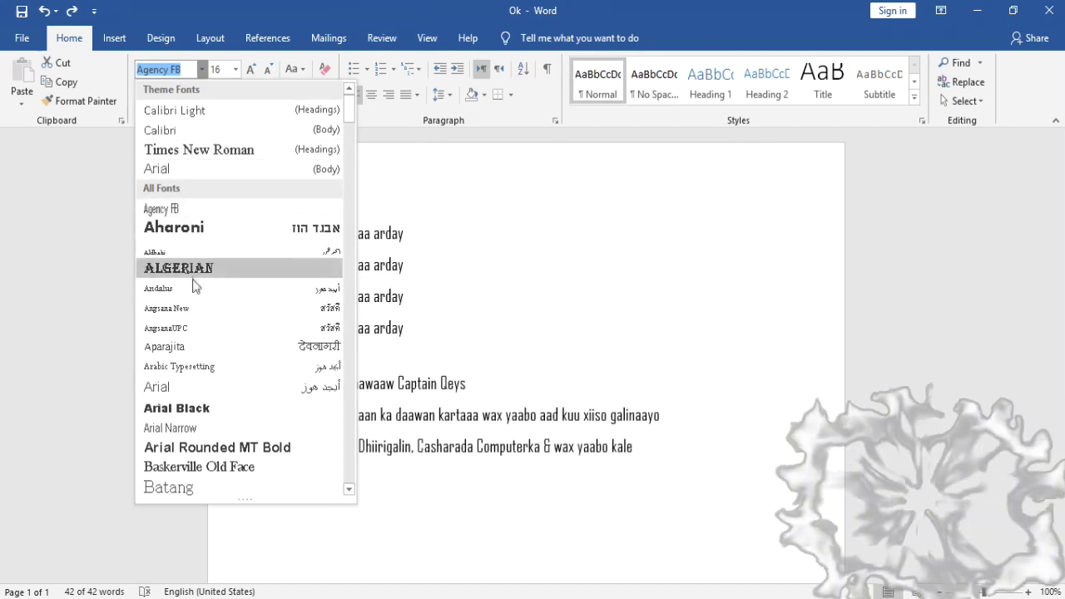
left_click(195, 407)
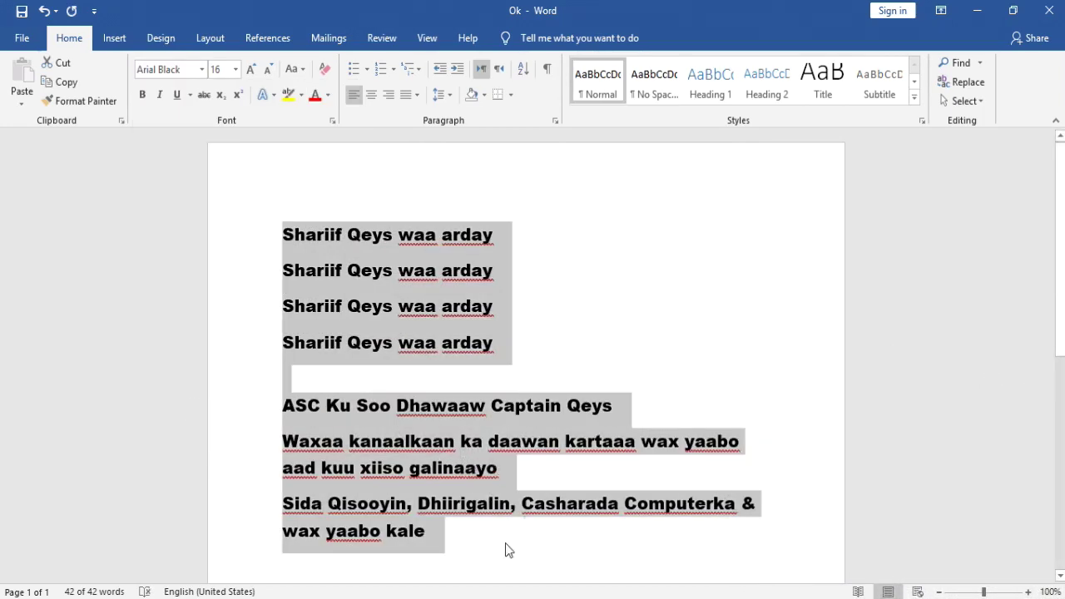
Set the selected text's size to 28, shrink it two sizes, and grow it to 36.
left_click(237, 69)
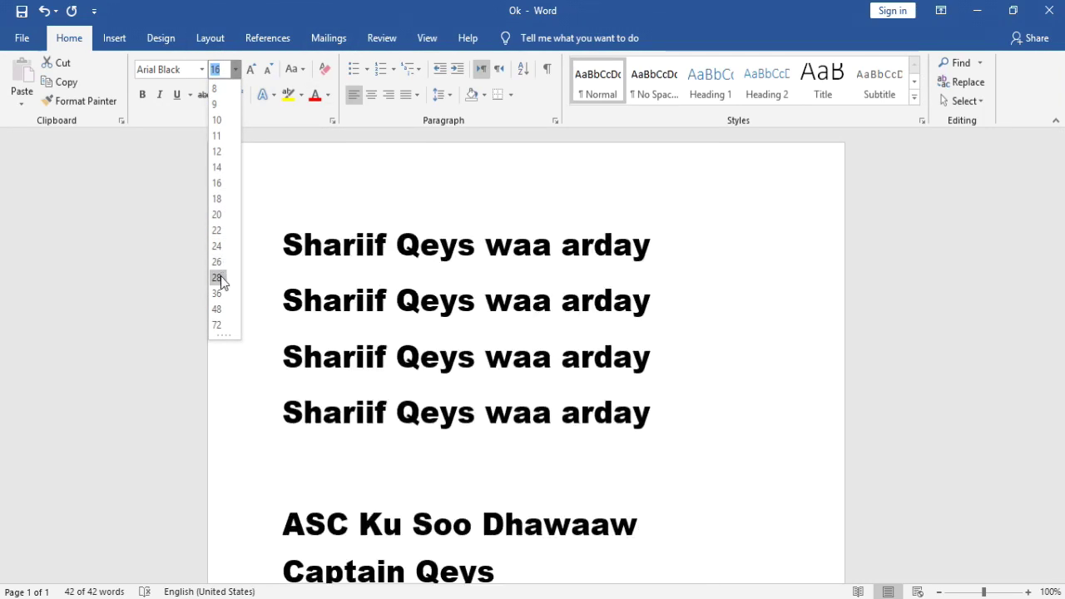
left_click(219, 278)
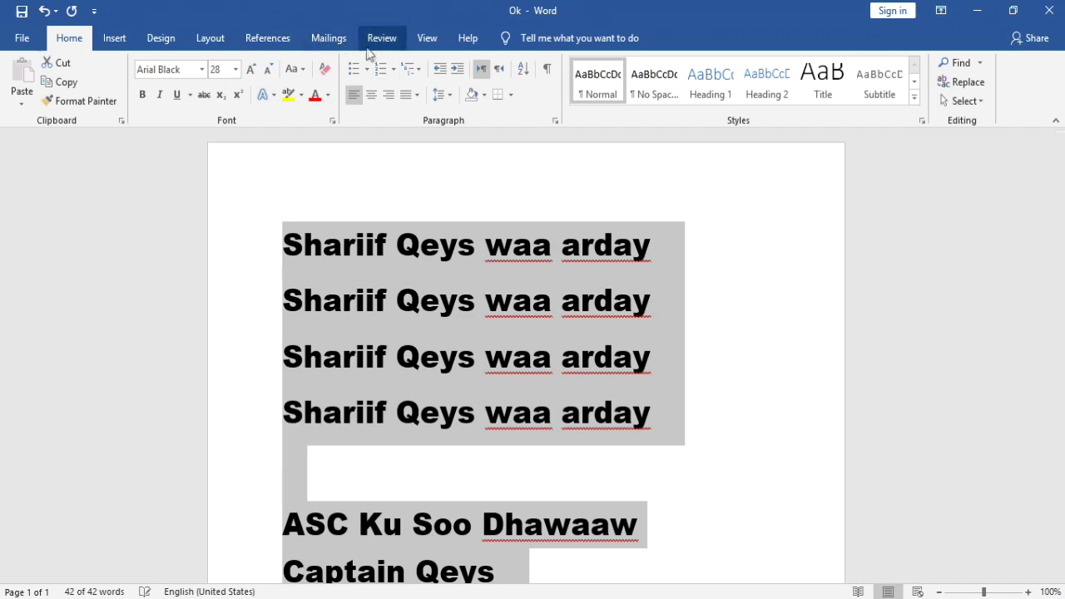
left_click(268, 73)
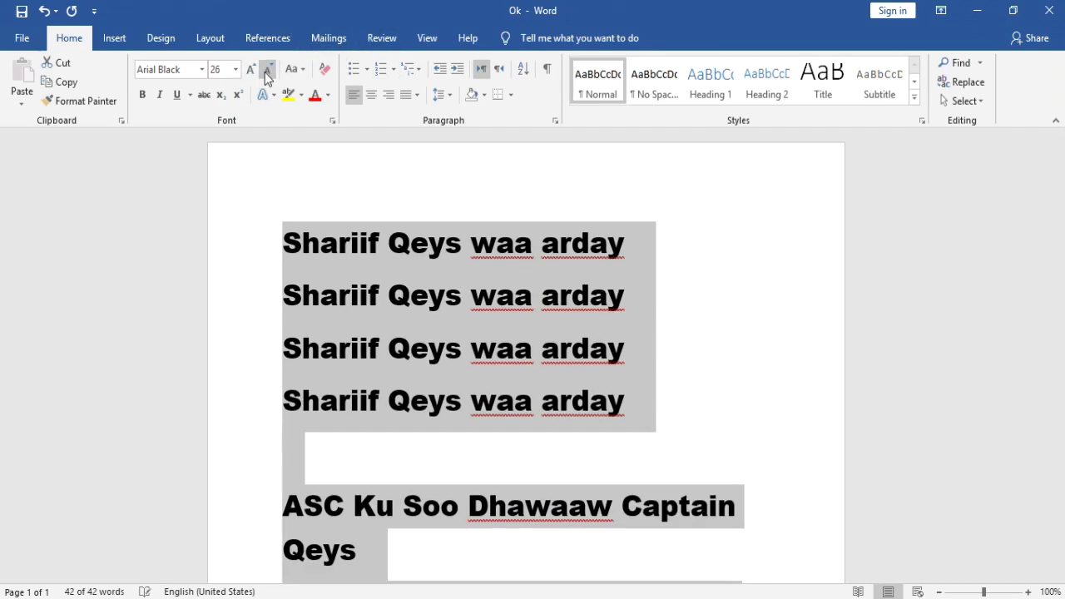
left_click(267, 74)
left_click(252, 72)
left_click(252, 72)
left_click(252, 72)
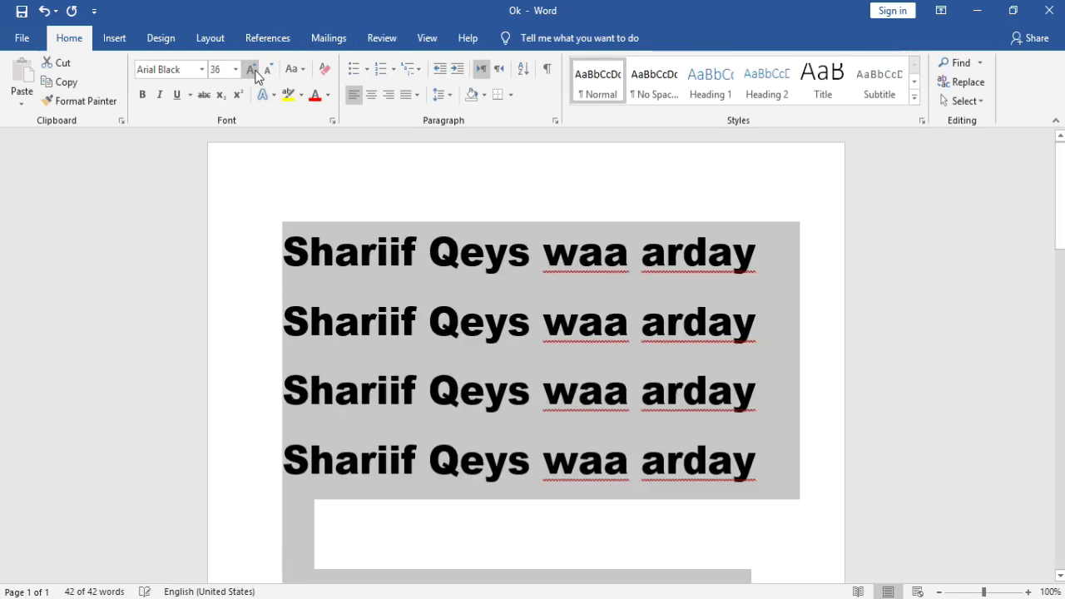
Try bold, italic and a red font color on the first line and the first three words of the second line.
key("shift+Up")
key("shift+Up")
key("shift+Up")
left_click(162, 95)
left_click(163, 96)
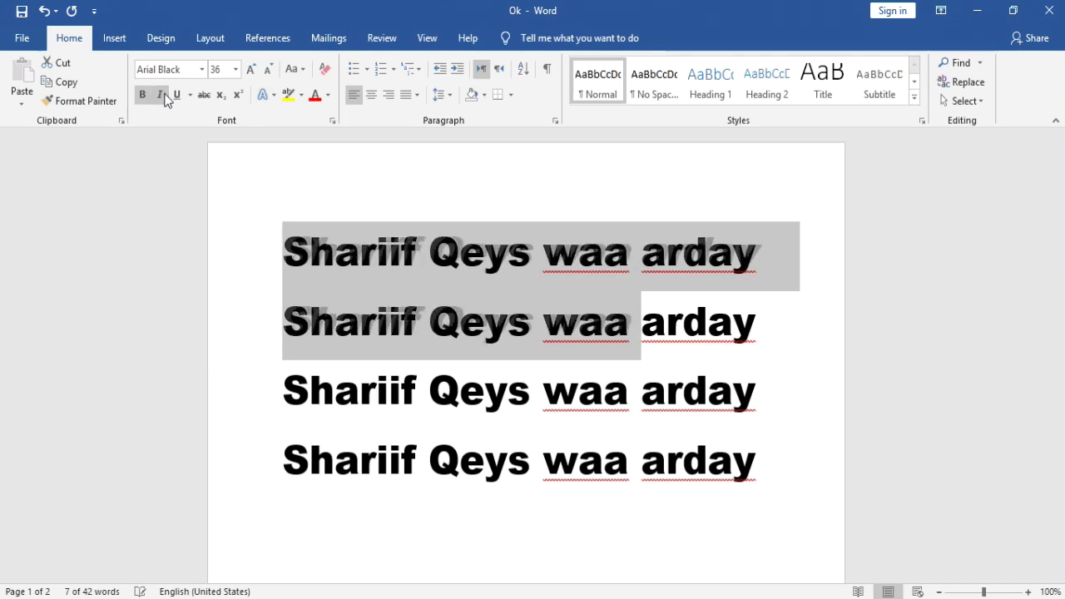
left_click(315, 96)
left_click(245, 348)
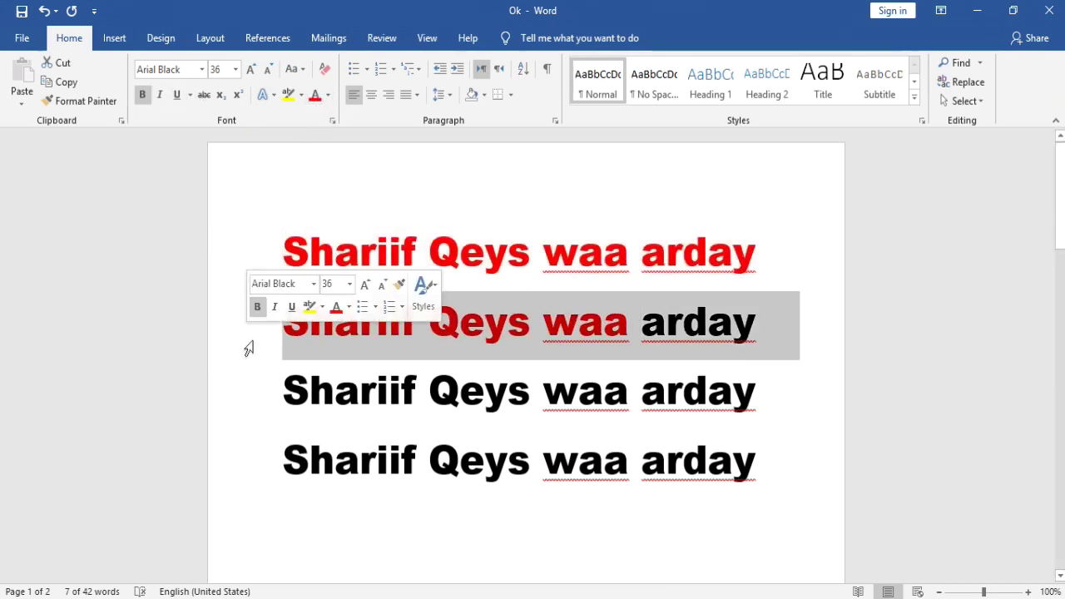
left_click(278, 403)
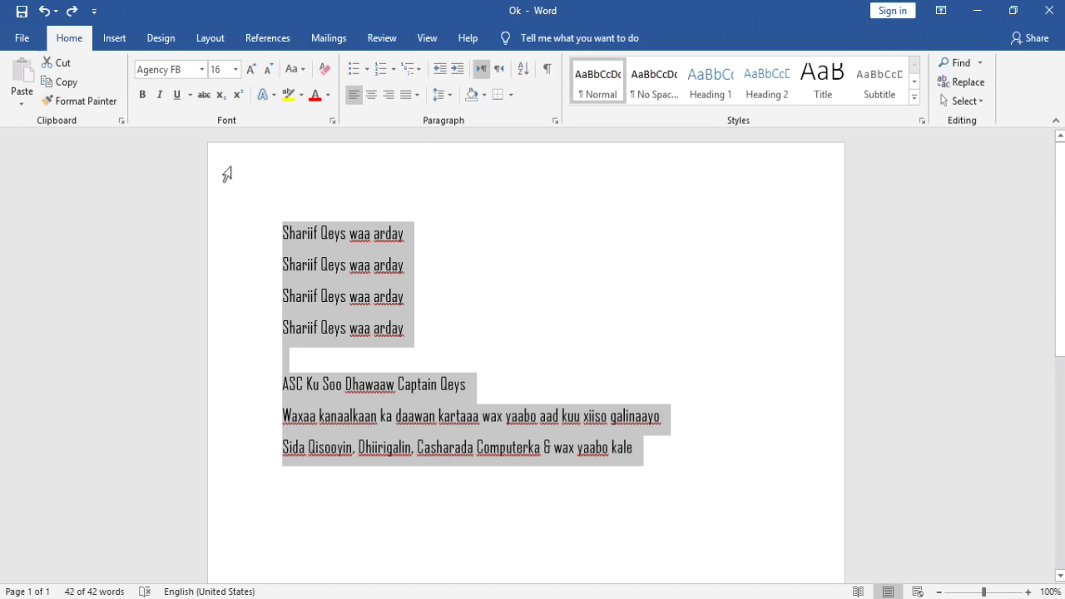
Apply the All caps effect to the entire selected text through the Font settings.
left_click(333, 122)
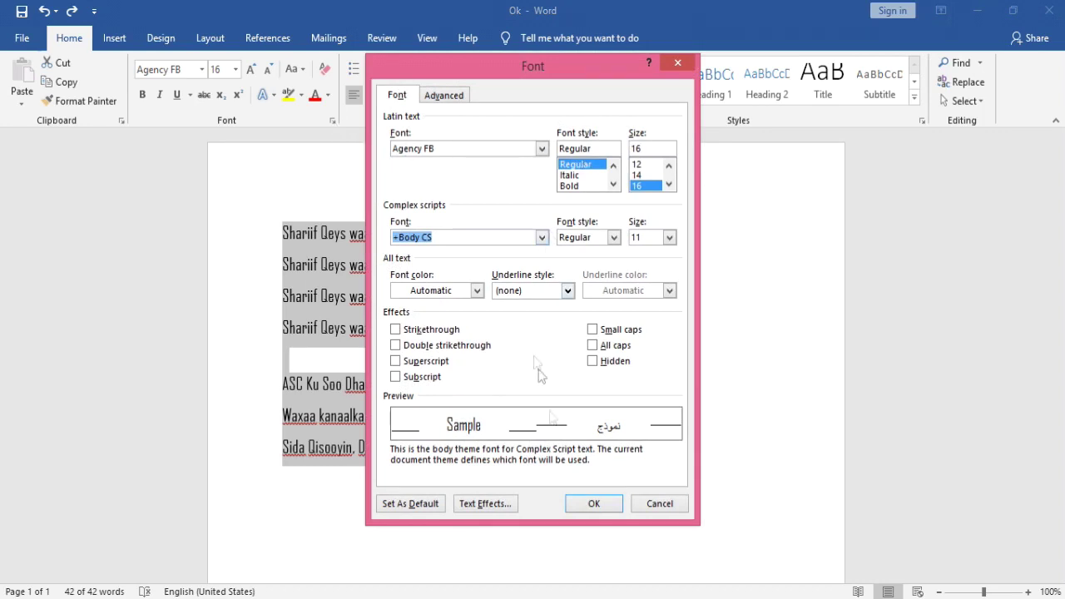
left_click(592, 347)
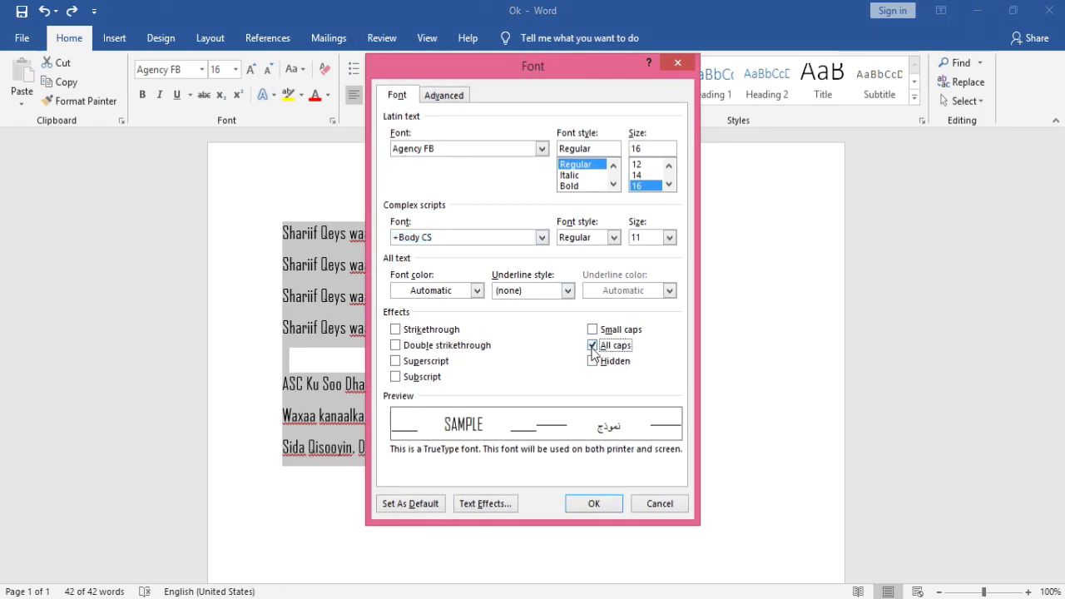
left_click(592, 505)
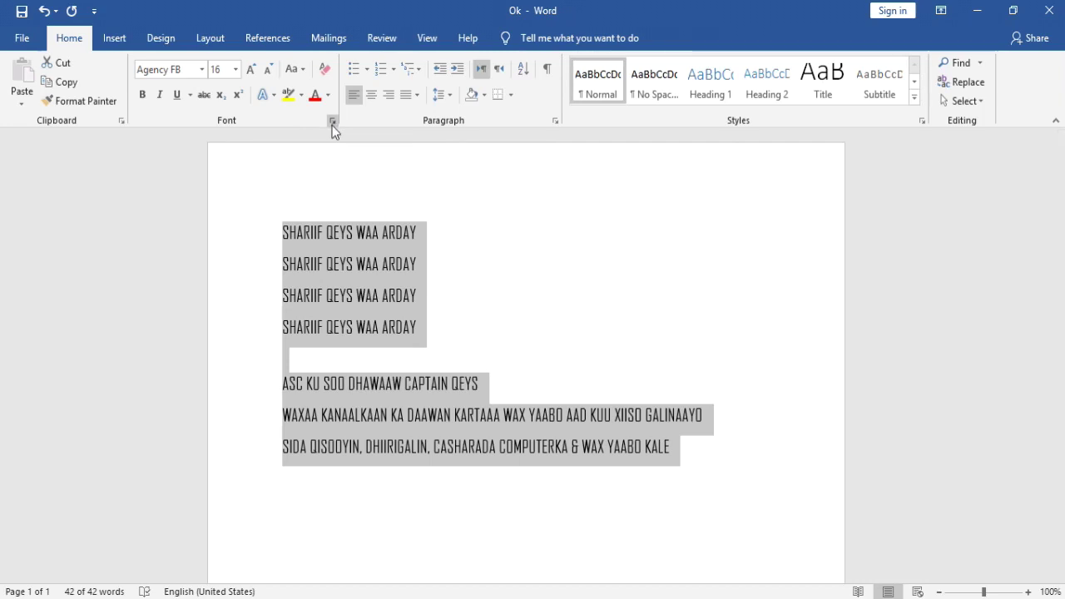
Change the effect on the entire selected text to Small caps in the Font settings.
left_click(331, 124)
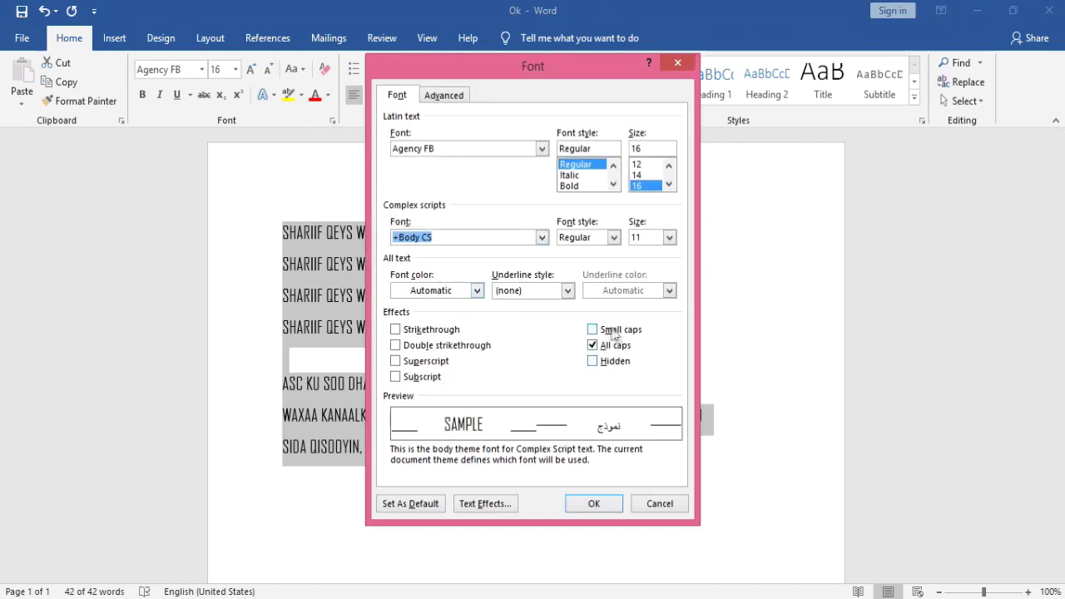
left_click(594, 331)
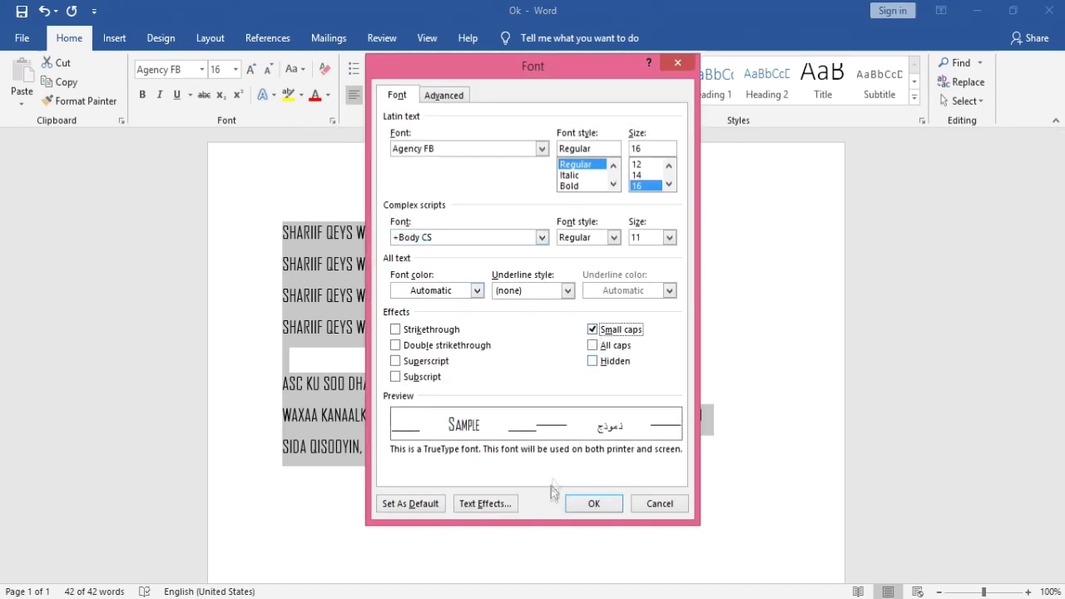
left_click(603, 504)
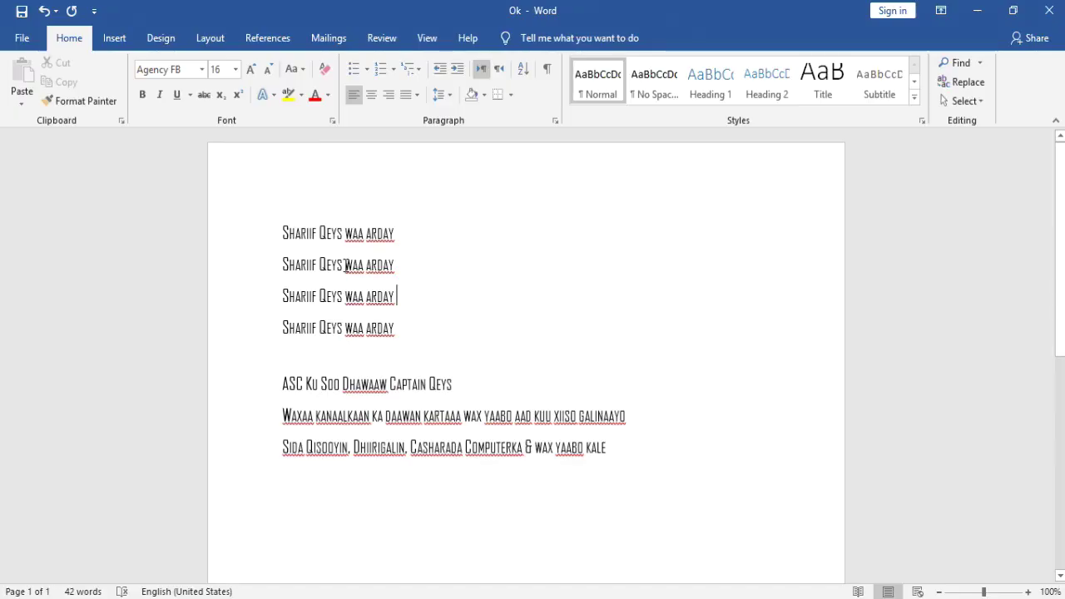
Format the last three words of the second line as Superscript through the Font settings.
left_click_drag(339, 265, 405, 265)
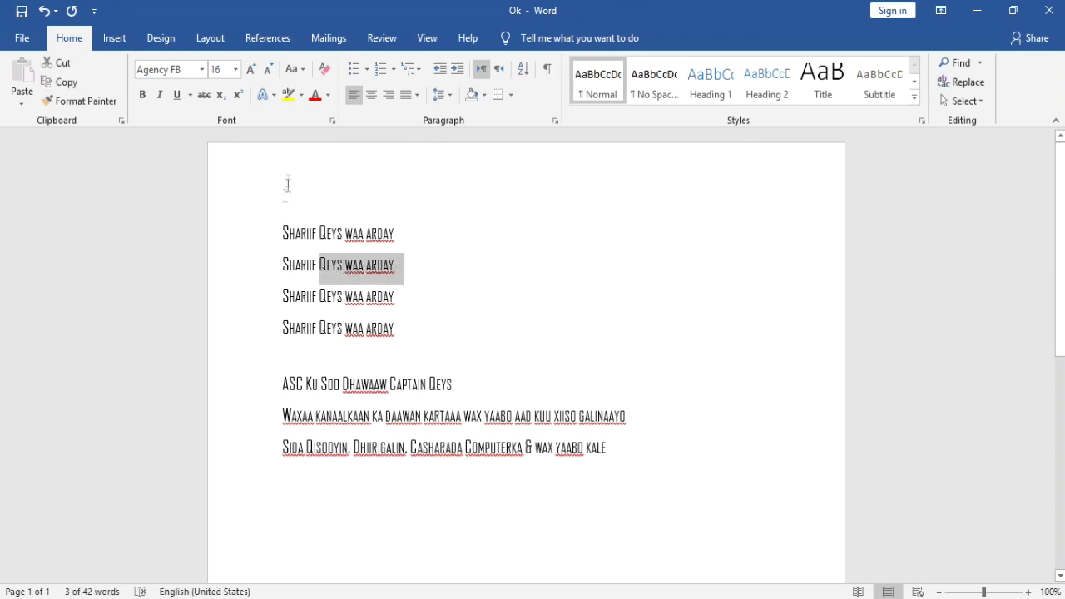
left_click(331, 120)
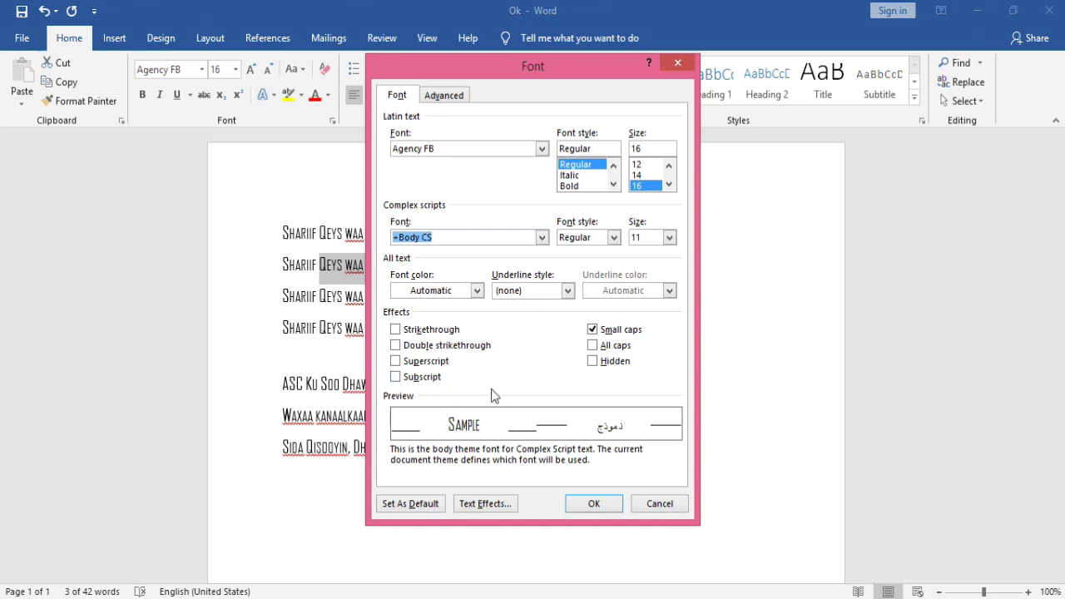
left_click(395, 361)
left_click(587, 497)
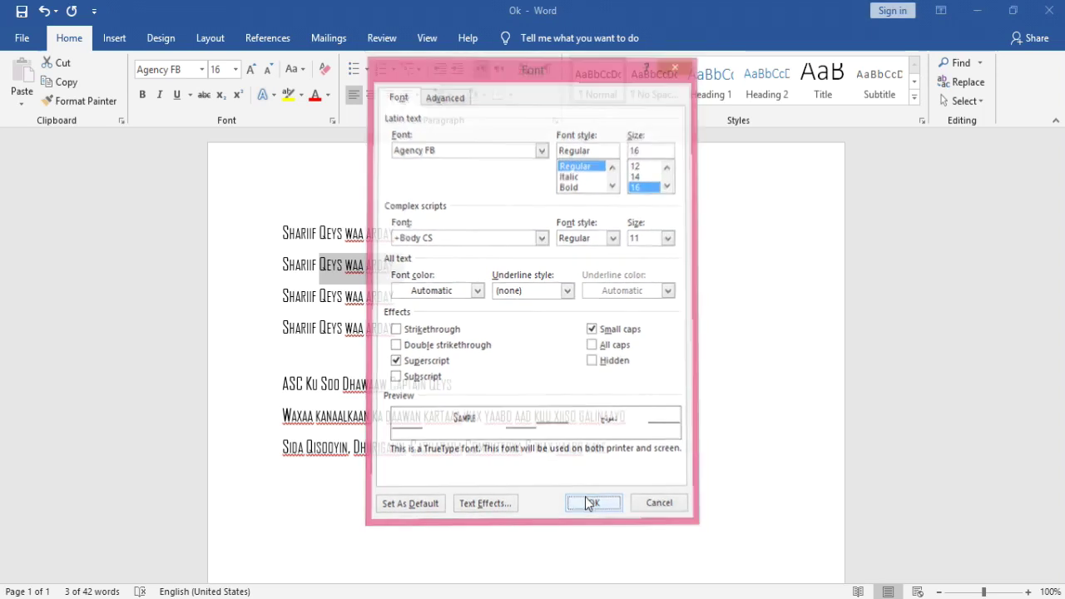
left_click(387, 271)
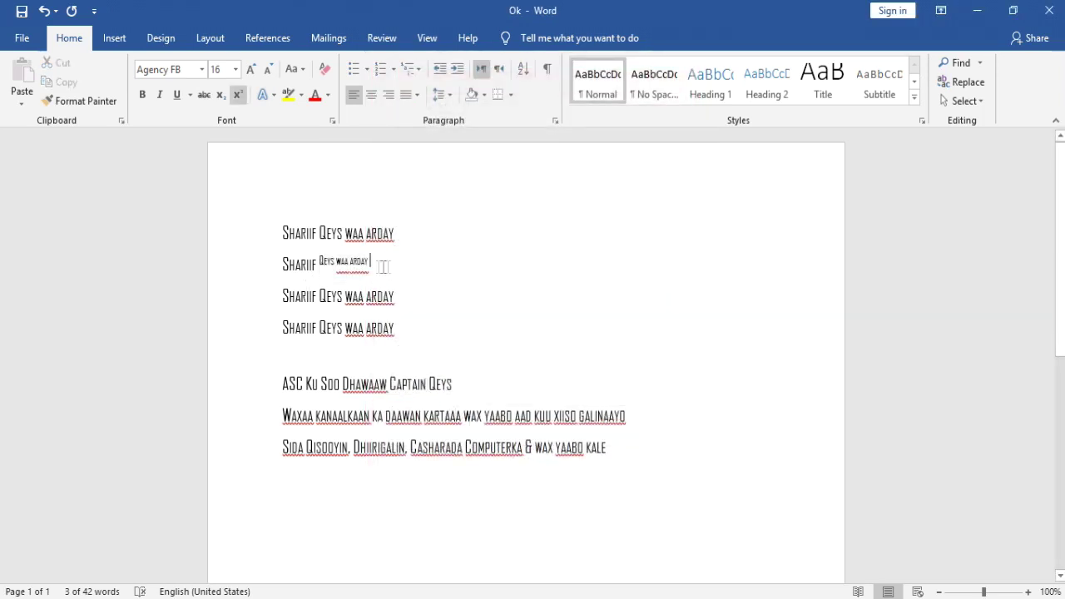
Change the last three words of the second line from Superscript to Subscript in the Font settings.
triple_click(330, 267)
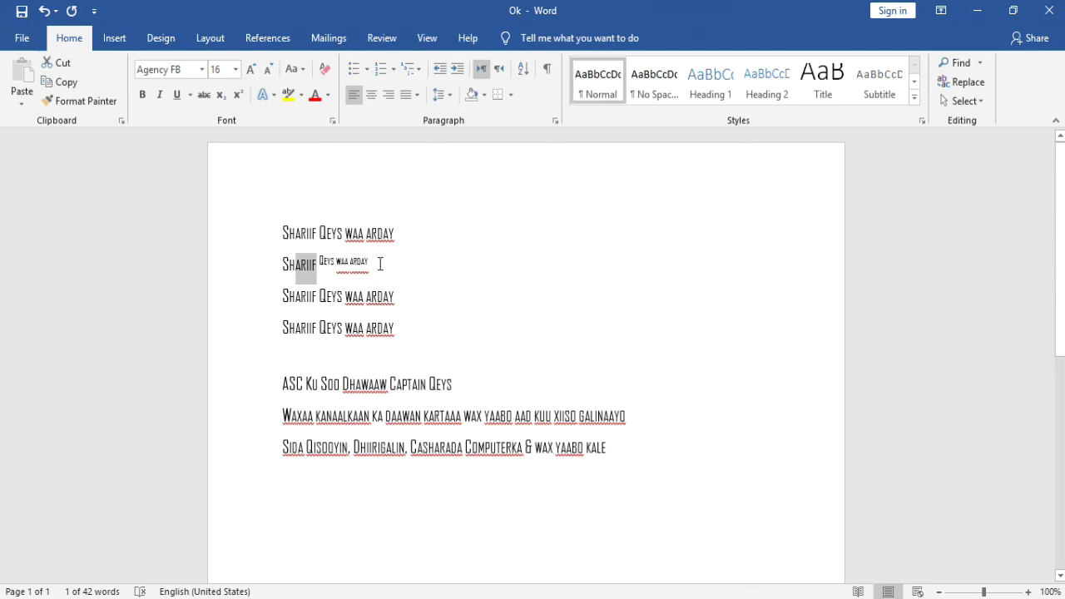
left_click_drag(380, 264, 320, 265)
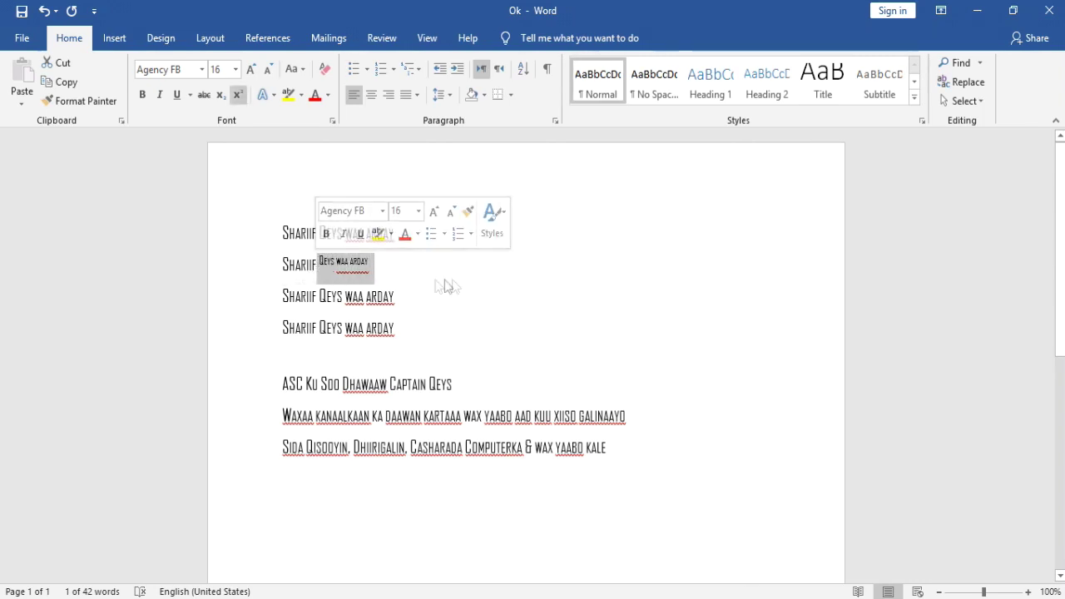
left_click(333, 120)
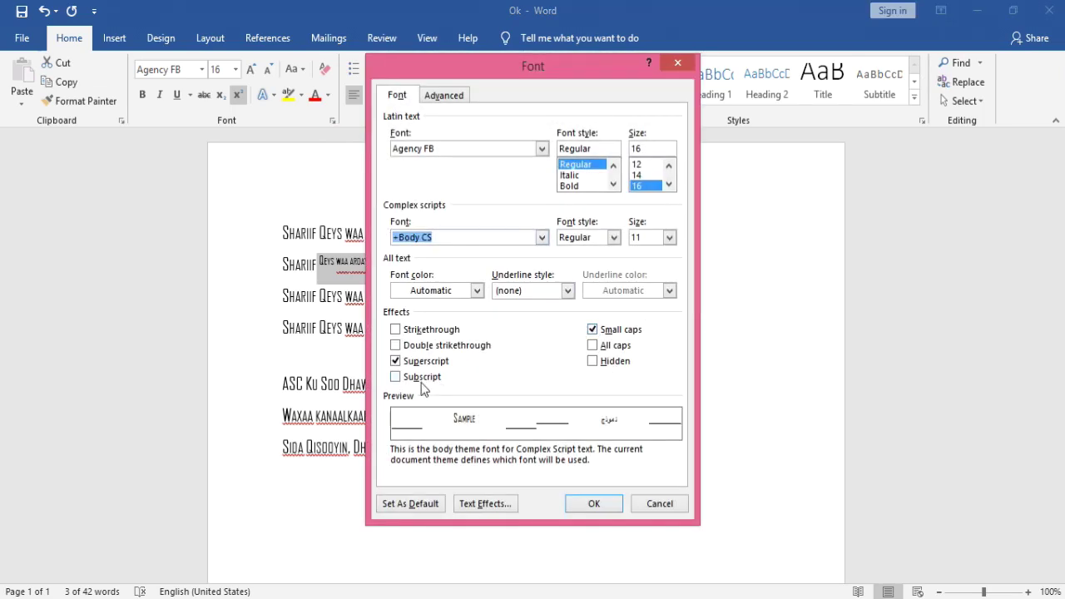
left_click(395, 378)
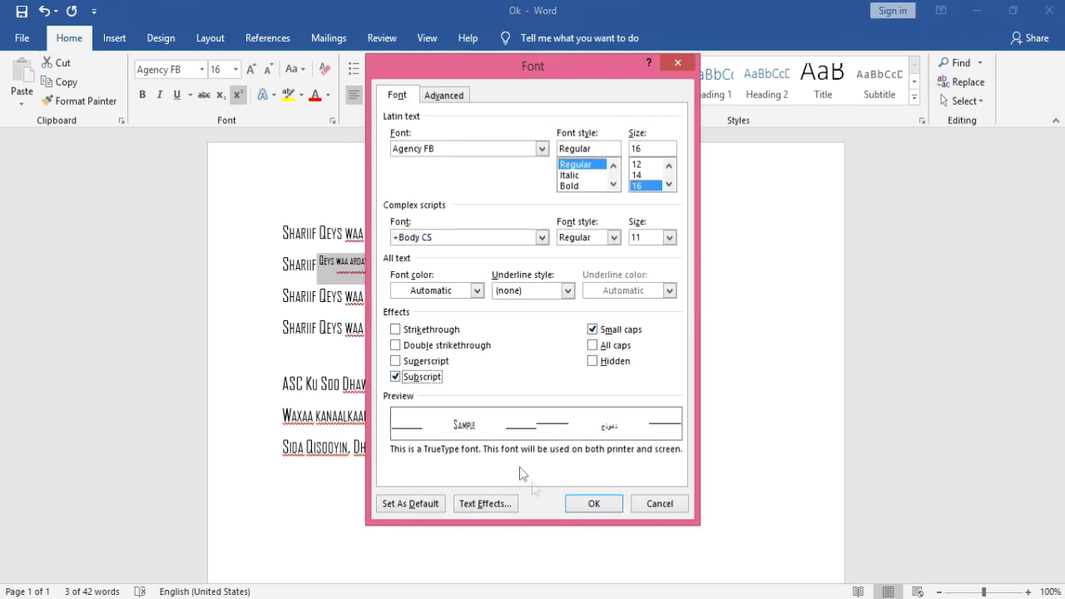
left_click(592, 503)
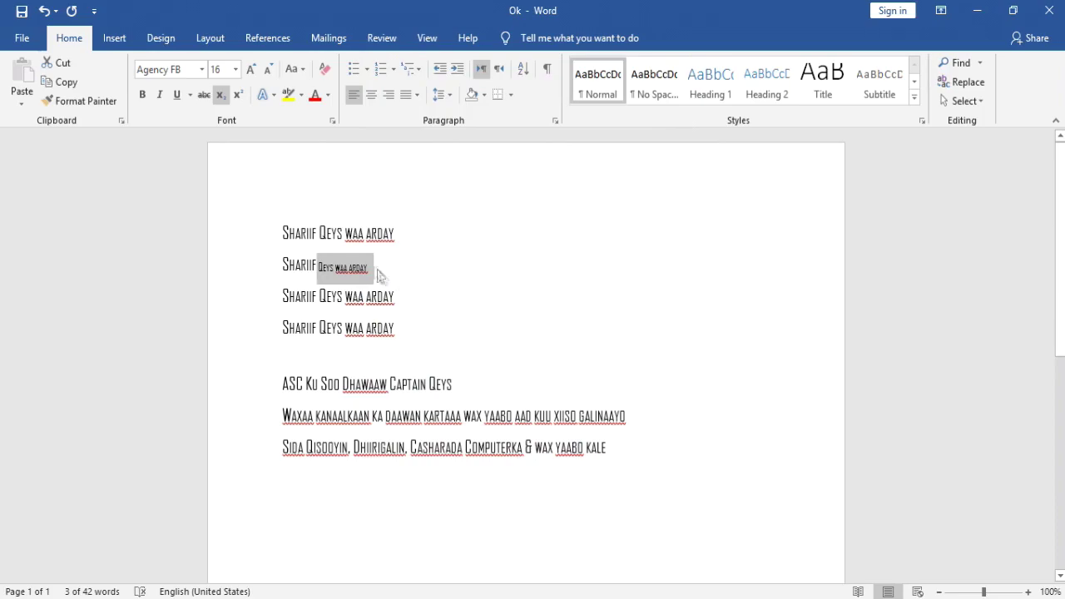
left_click(382, 265)
left_click_drag(388, 271, 226, 261)
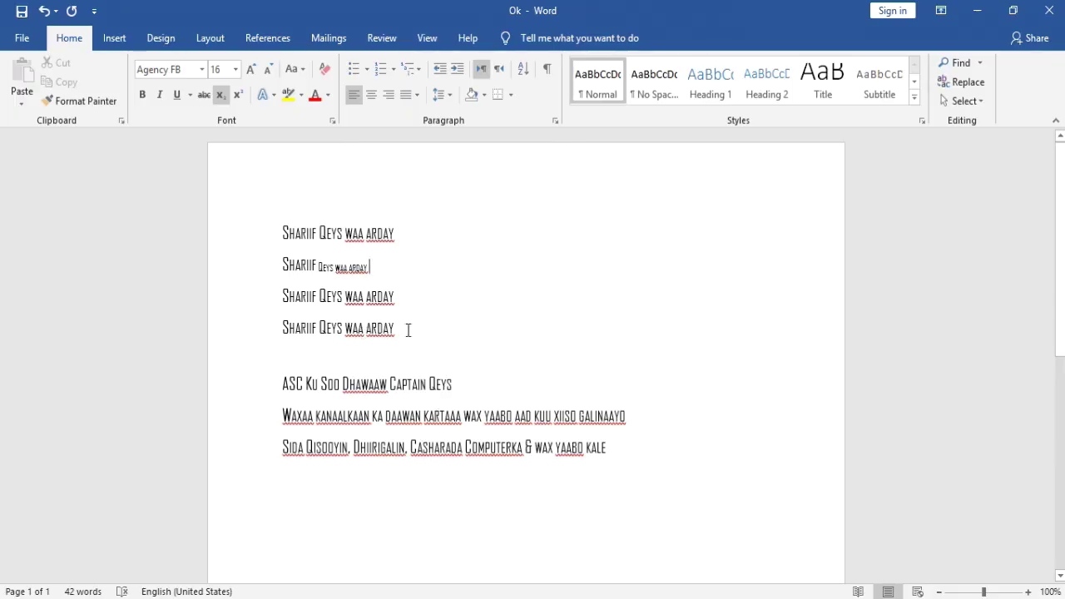
Try centered alignment on the first four lines of text and settle on right alignment.
left_click_drag(408, 331, 243, 190)
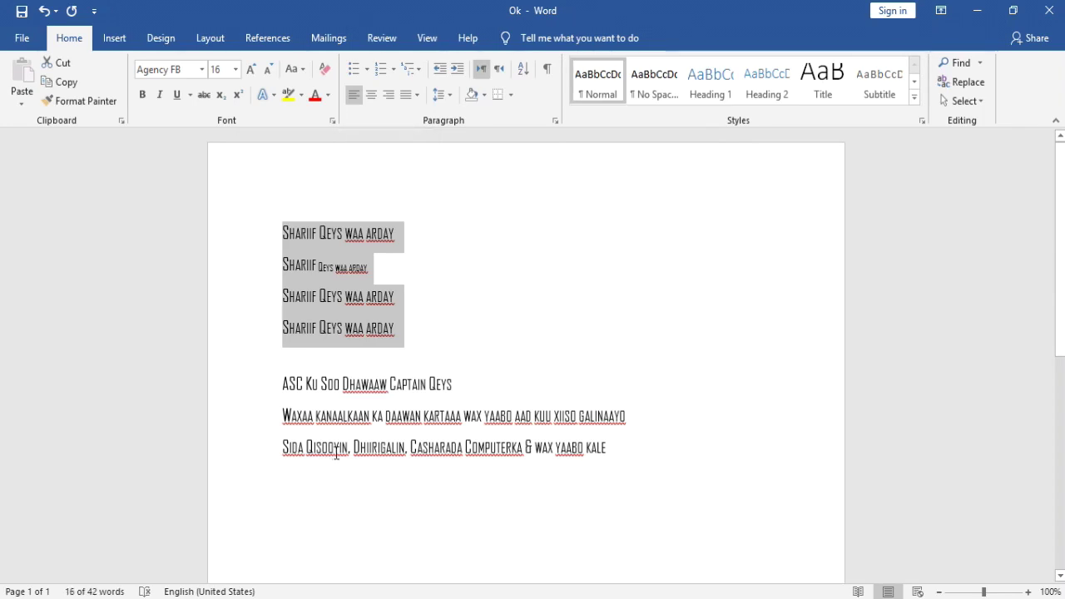
left_click(372, 95)
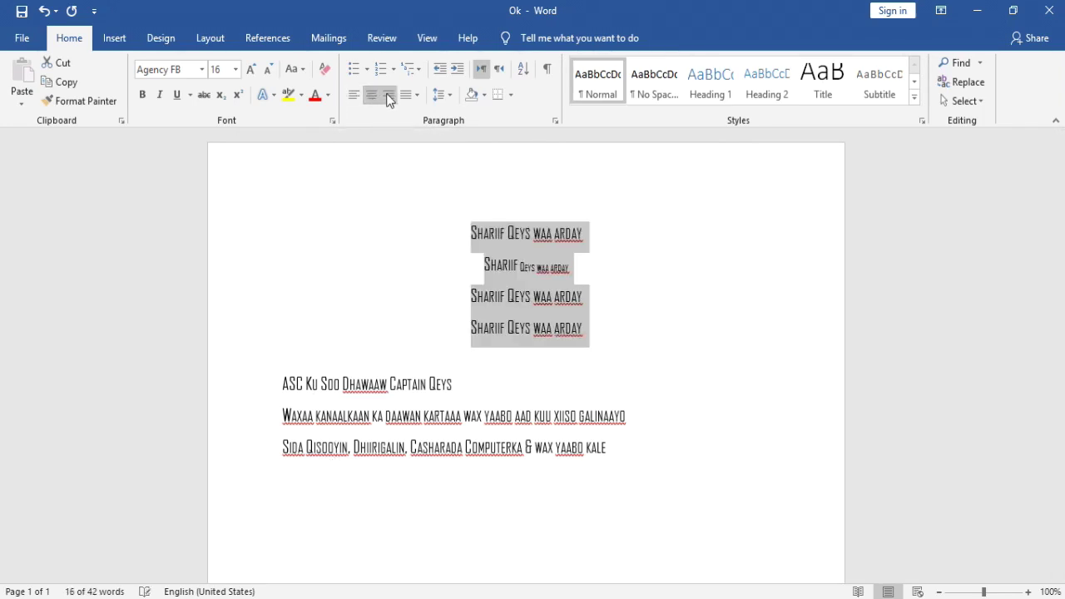
left_click(388, 95)
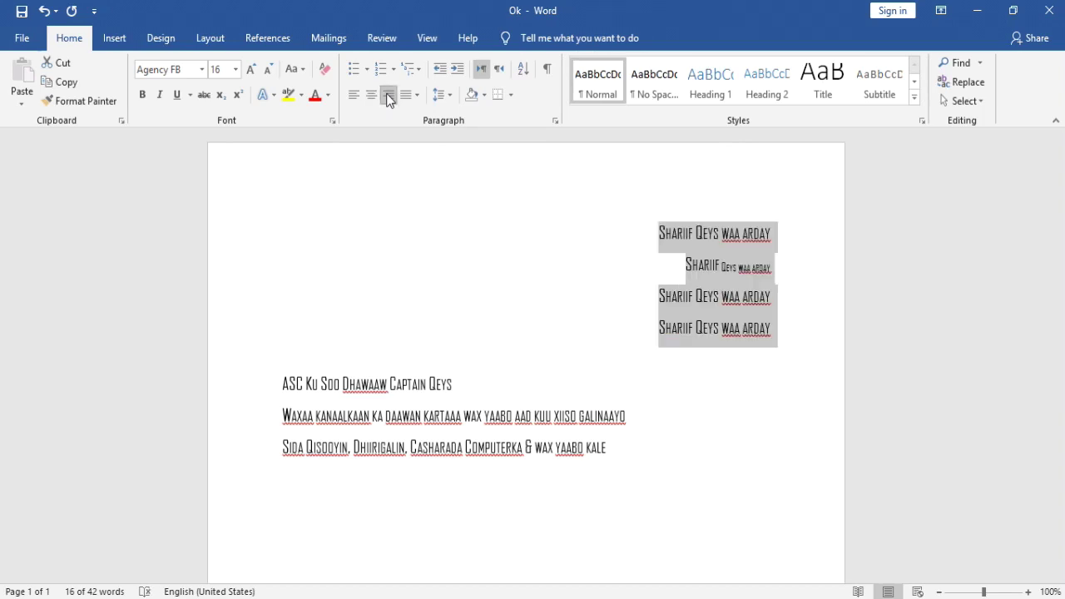
left_click(358, 98)
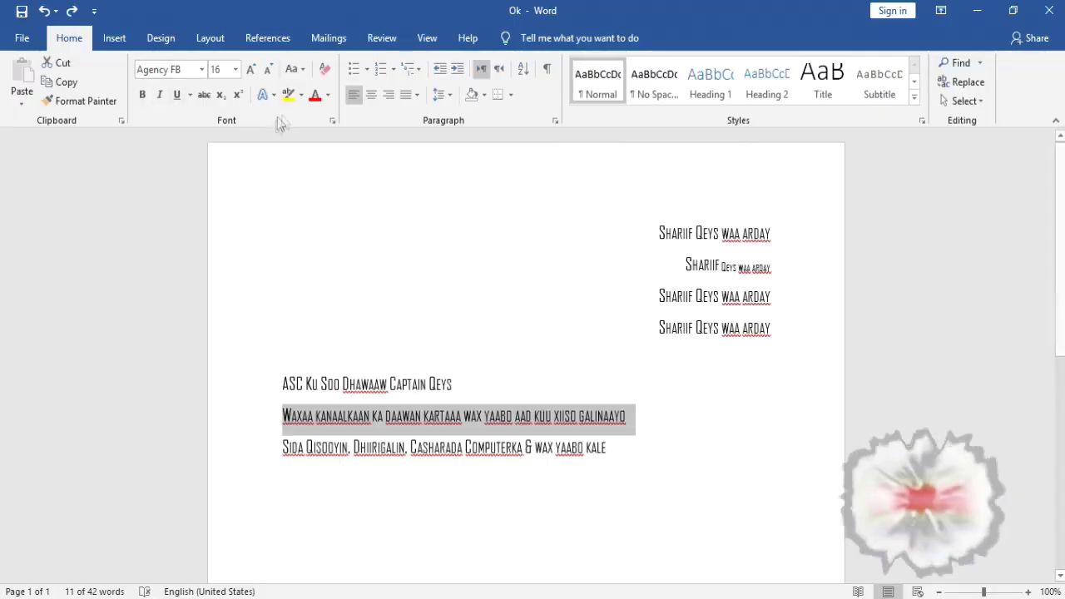
Try Expanded character spacing of 2.9 pt on the line beginning with "Waxaa kanaalkaan".
left_click(332, 121)
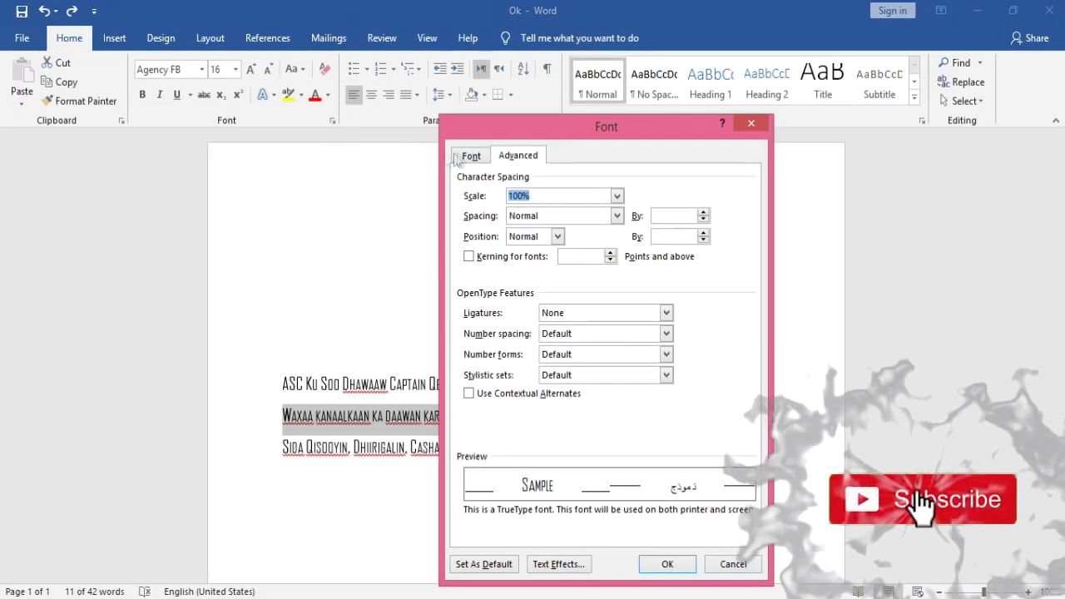
left_click(471, 158)
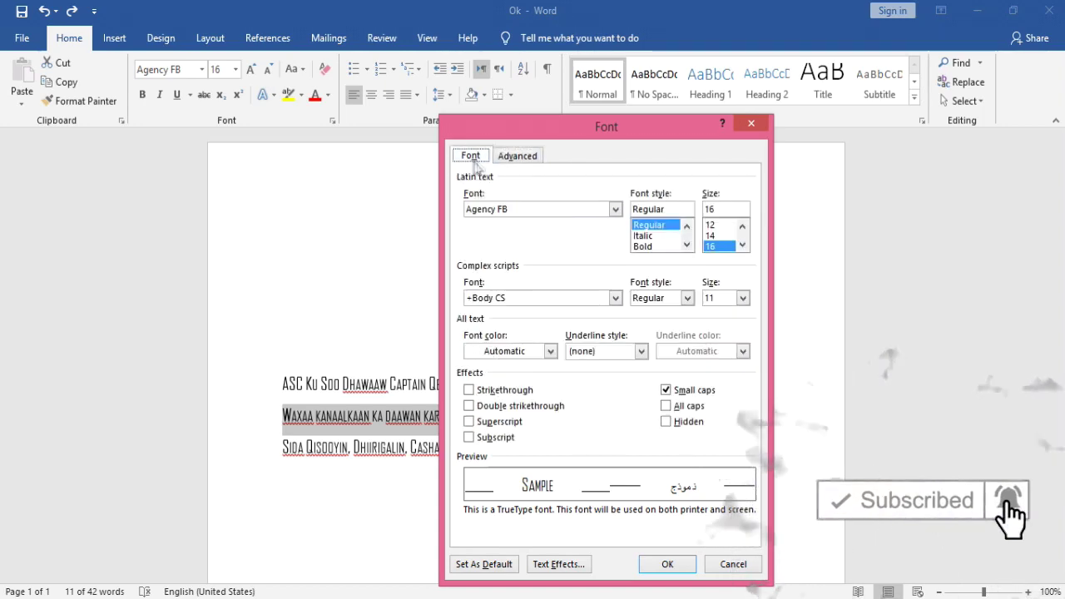
left_click(518, 158)
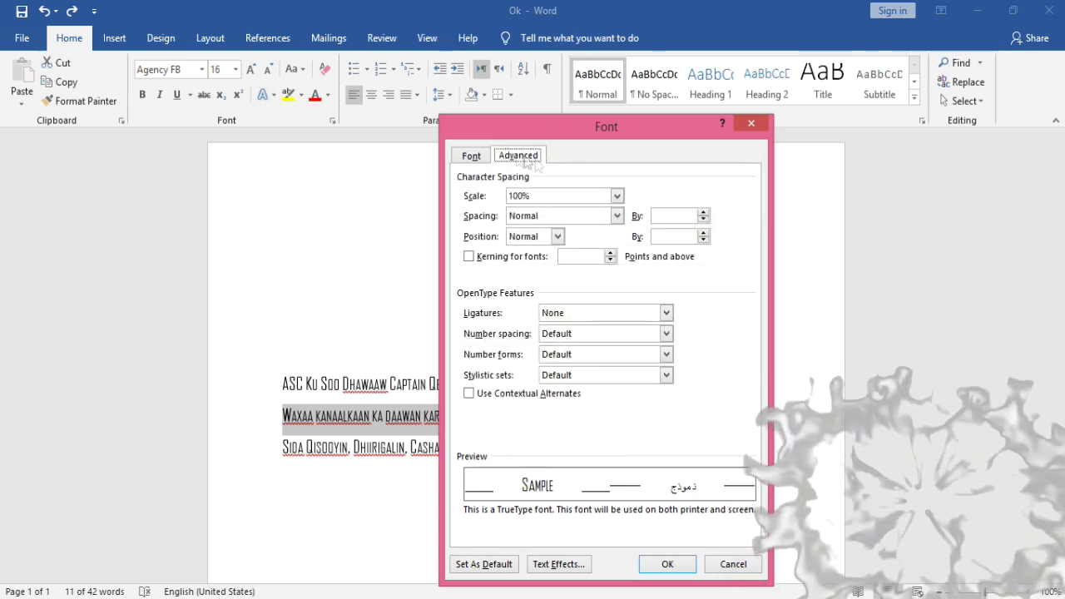
left_click_drag(652, 129, 651, 163)
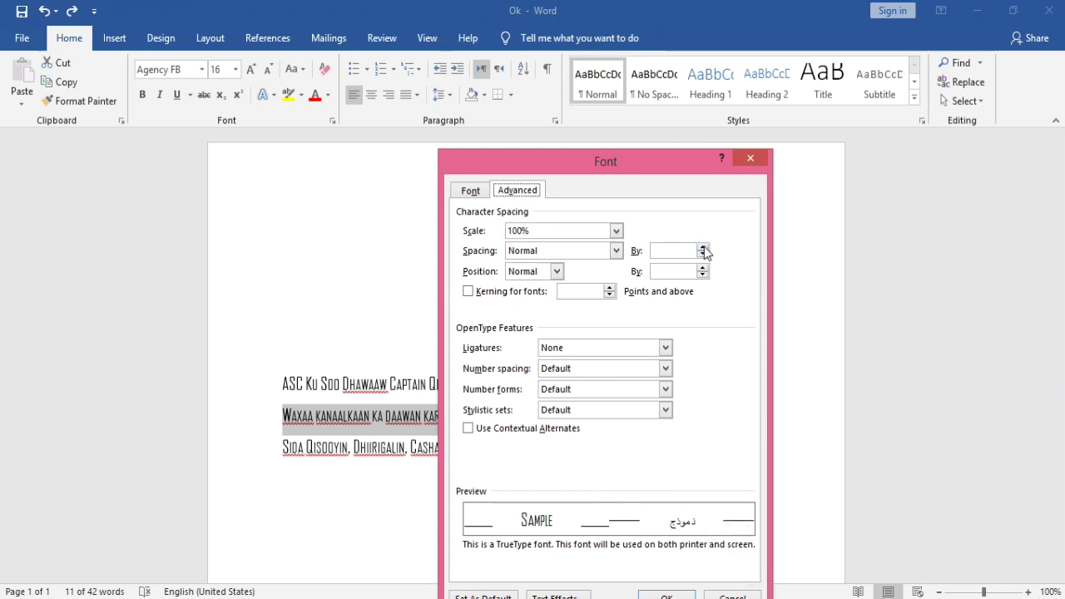
double_click(704, 249)
double_click(703, 249)
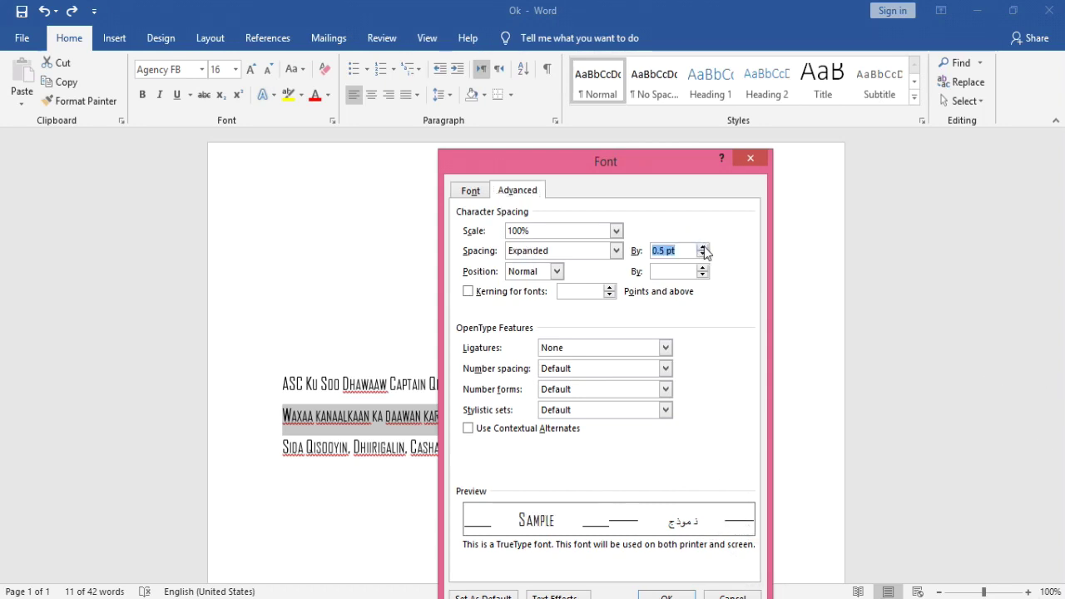
left_click(703, 249)
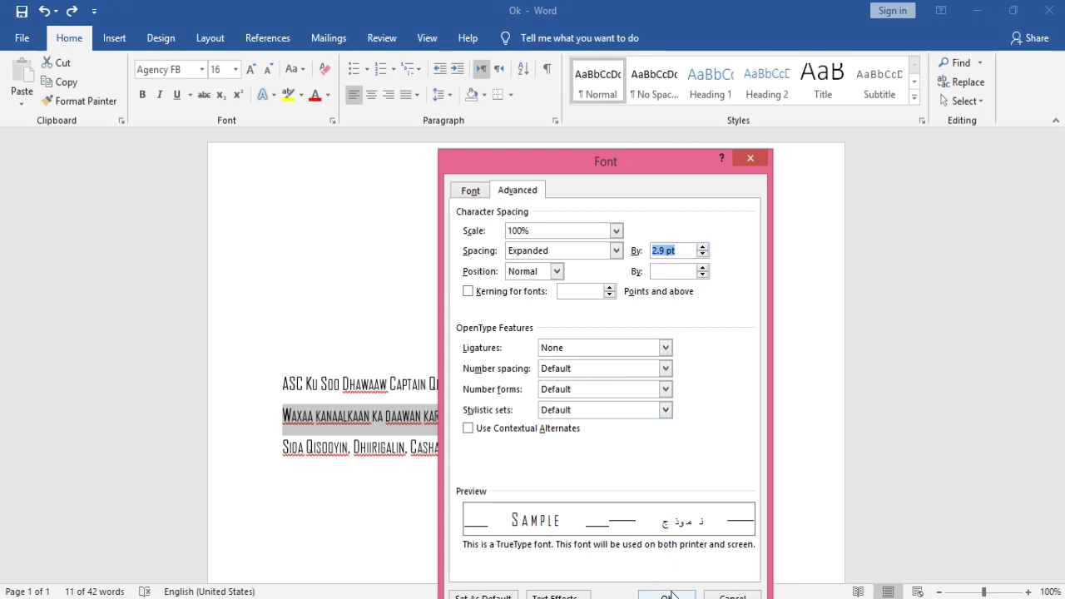
left_click_drag(623, 152, 630, 63)
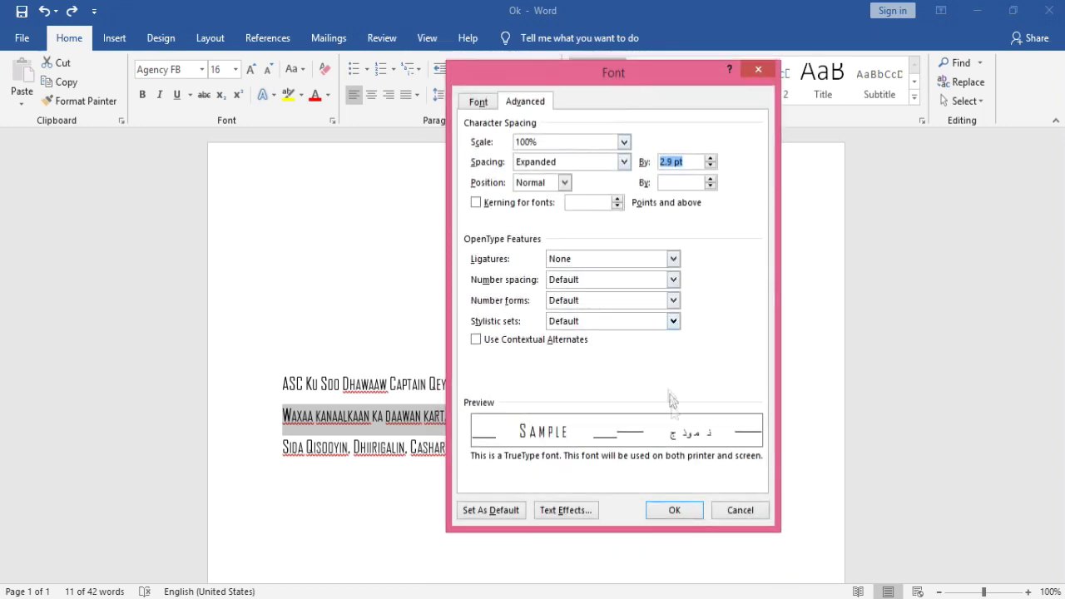
left_click(683, 512)
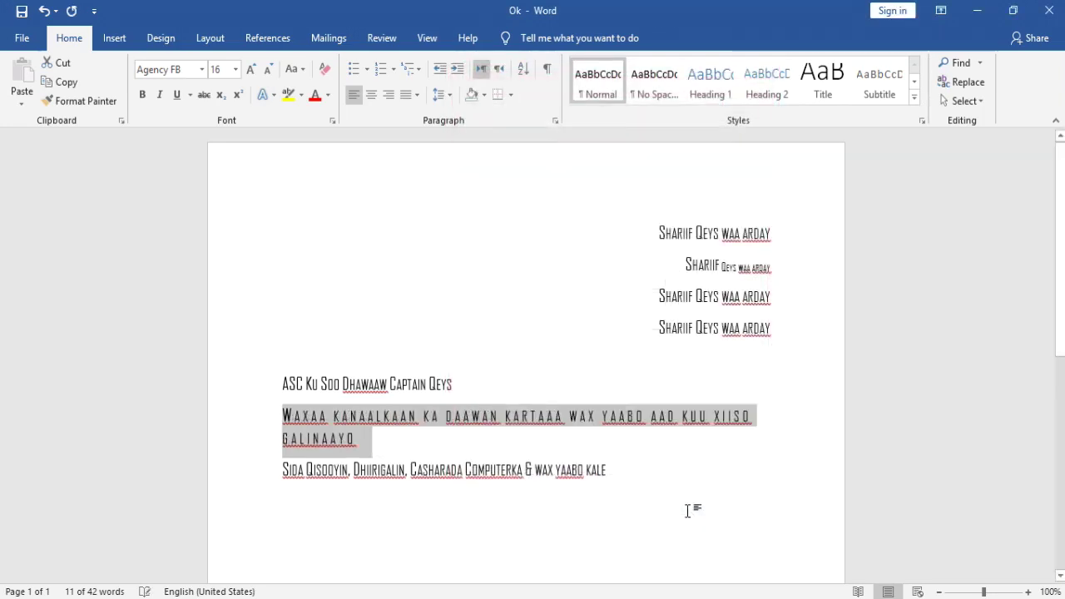
left_click(374, 445)
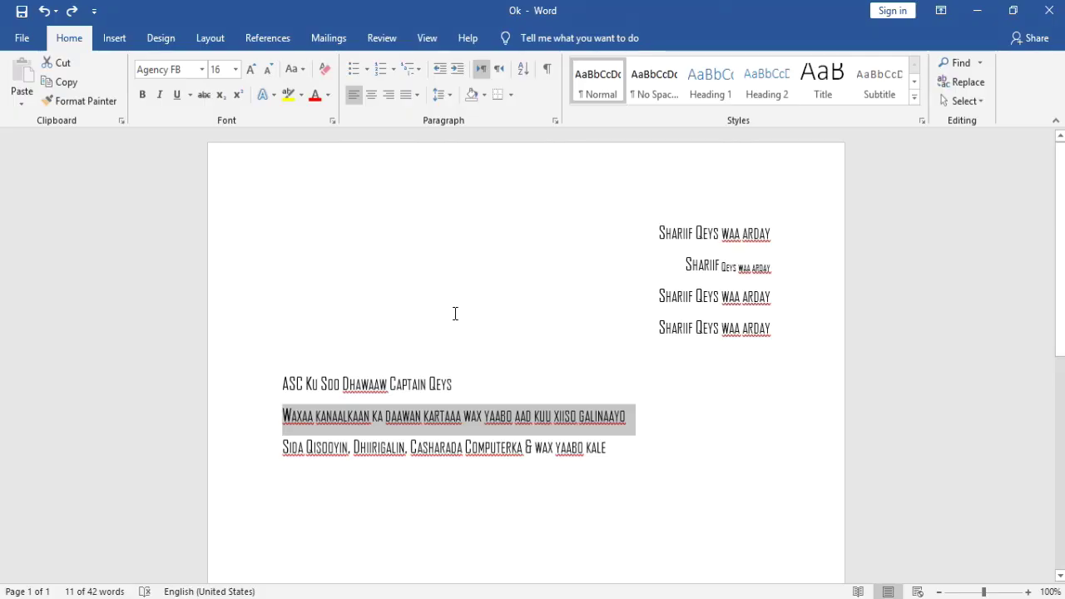
Try Multiple line spacing at 4.5 on the selected "Waxaa kanaalkaan" line through the Paragraph settings.
left_click(555, 121)
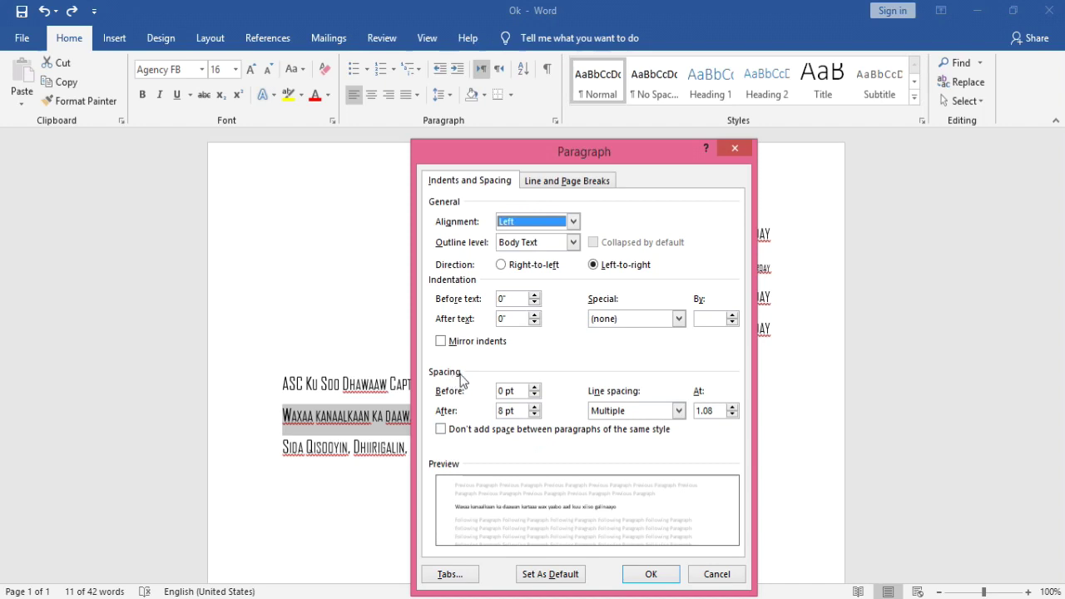
left_click(734, 408)
left_click(734, 407)
left_click(735, 408)
left_click(735, 408)
left_click(735, 408)
left_click(735, 408)
left_click(735, 408)
left_click(661, 576)
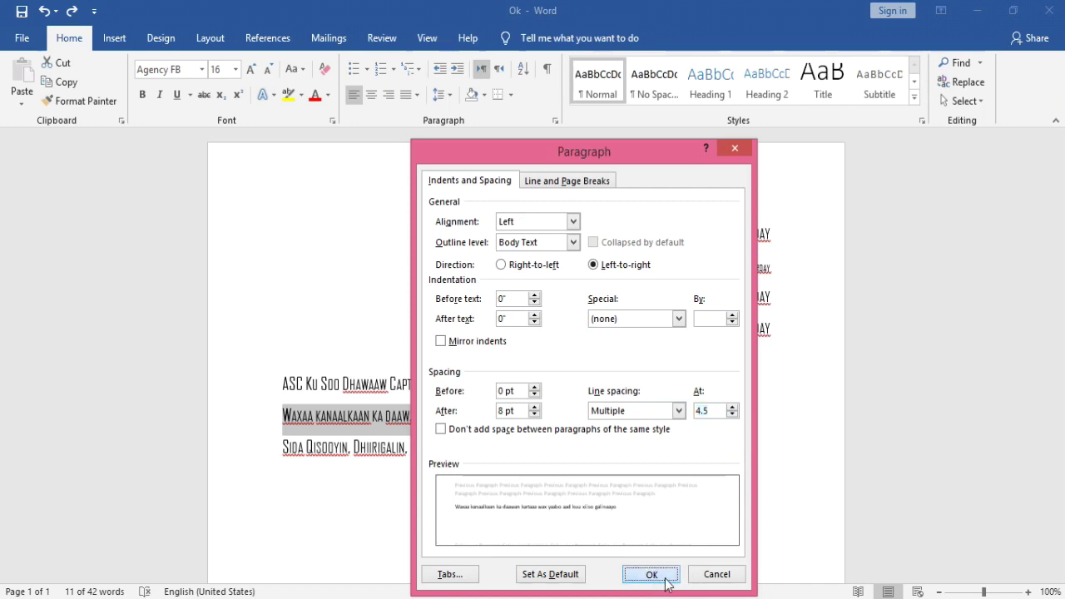
left_click(445, 487)
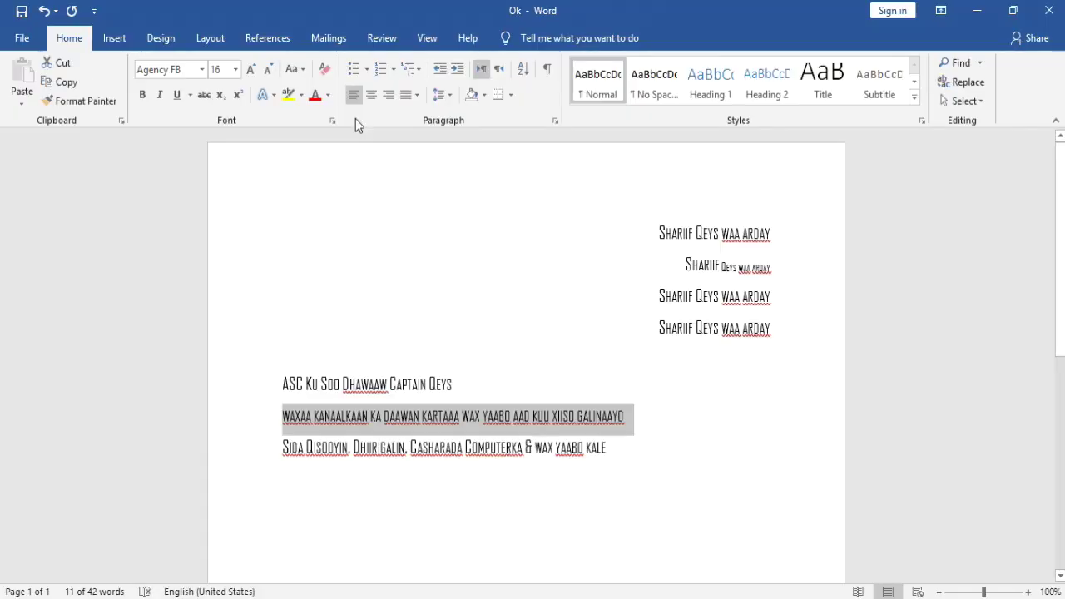
Change the case of the "Waxaa kanaalkaan" line to UPPERCASE and apply tOGGLE cASE to it.
left_click(301, 70)
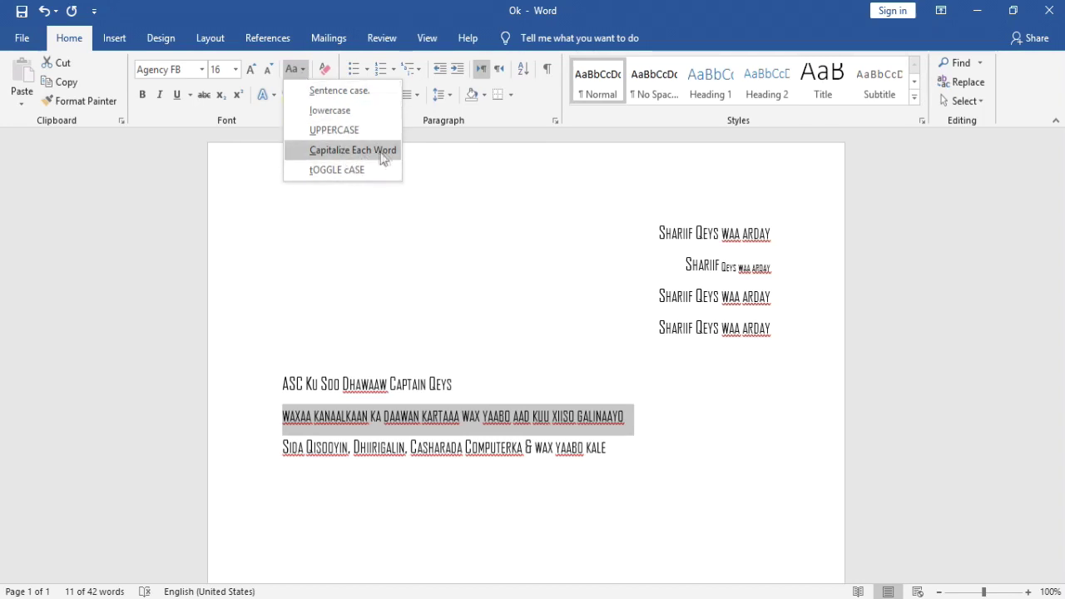
left_click(340, 130)
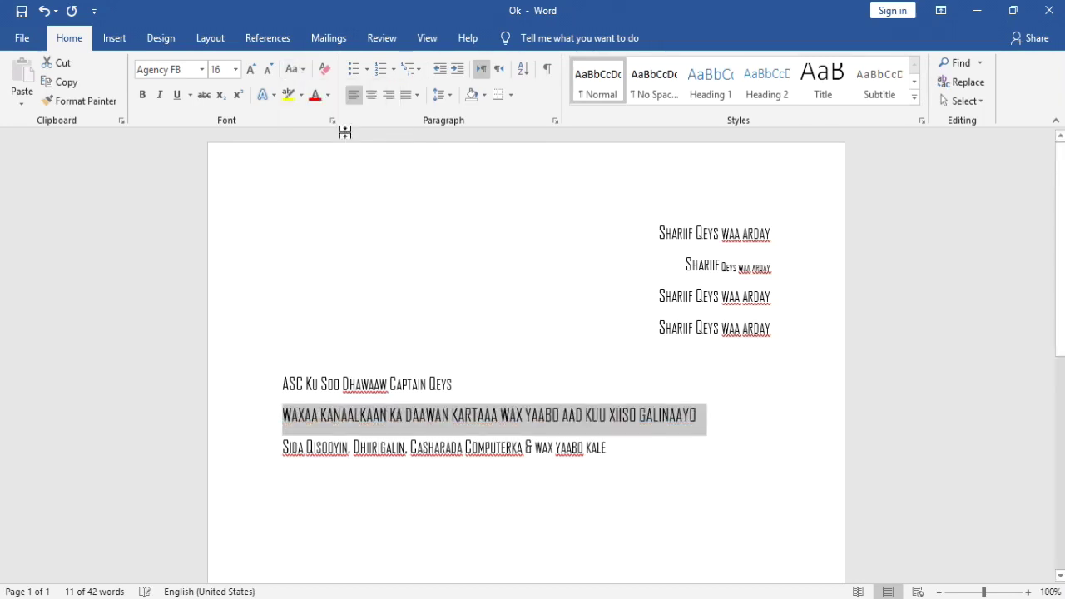
left_click(299, 73)
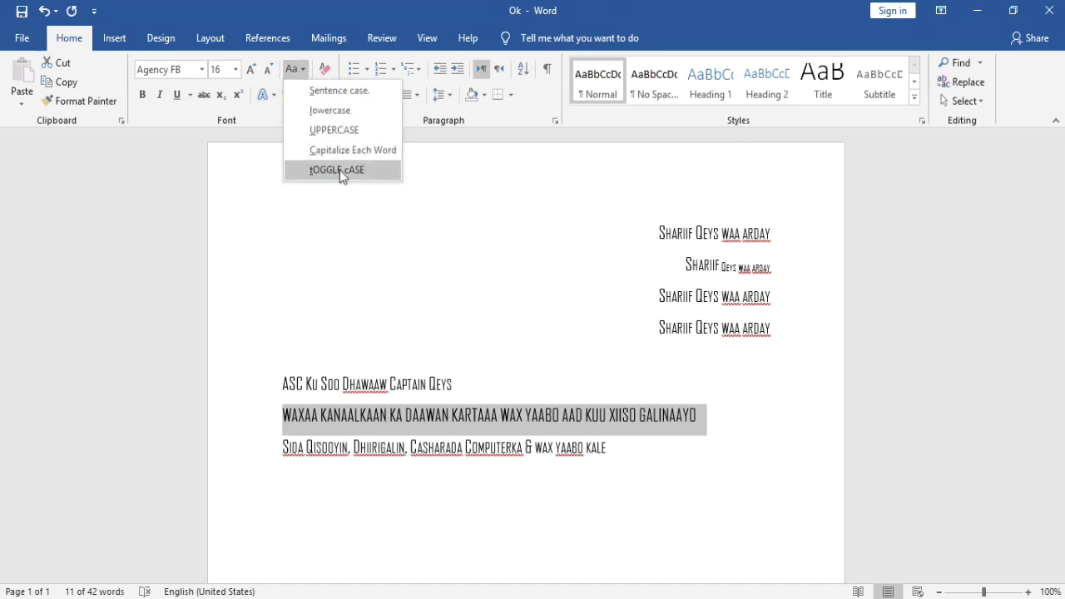
left_click(340, 170)
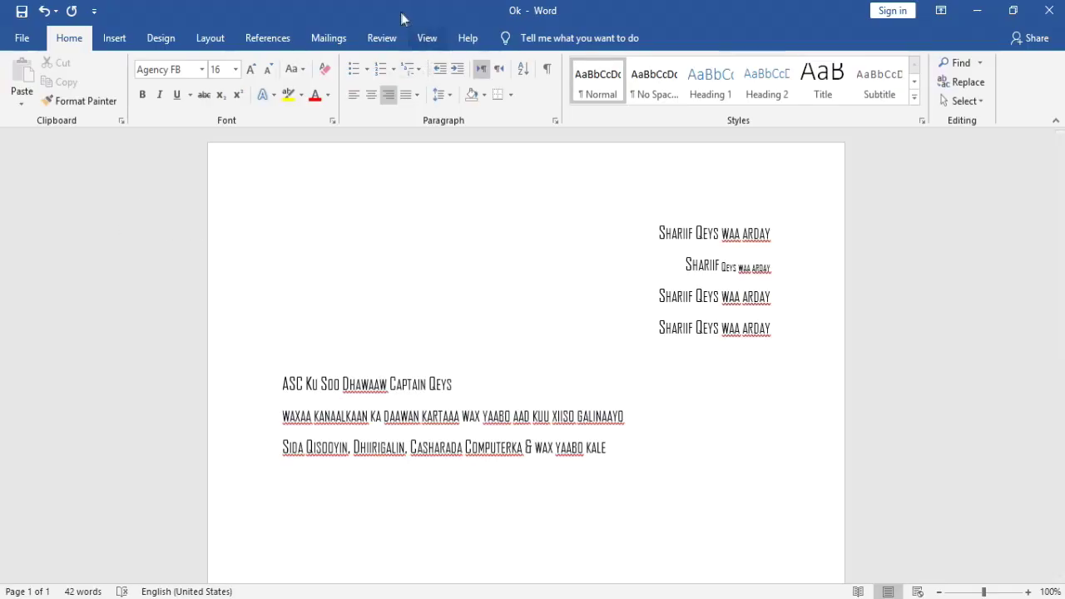
Check the document's word count statistics, including textboxes, footnotes and endnotes, and close them.
left_click(383, 39)
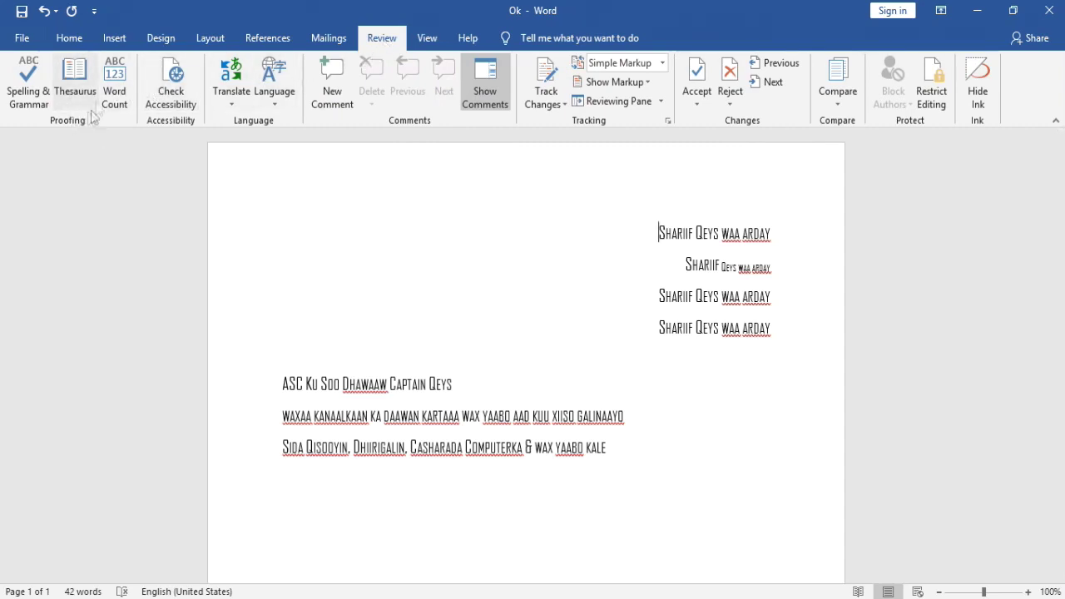
left_click(122, 105)
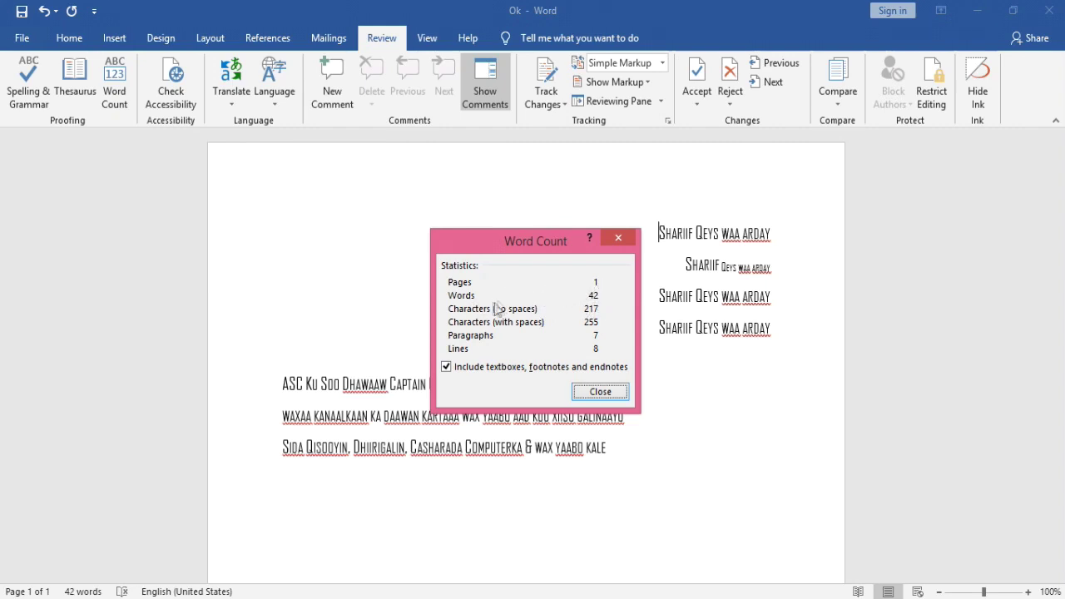
left_click(600, 392)
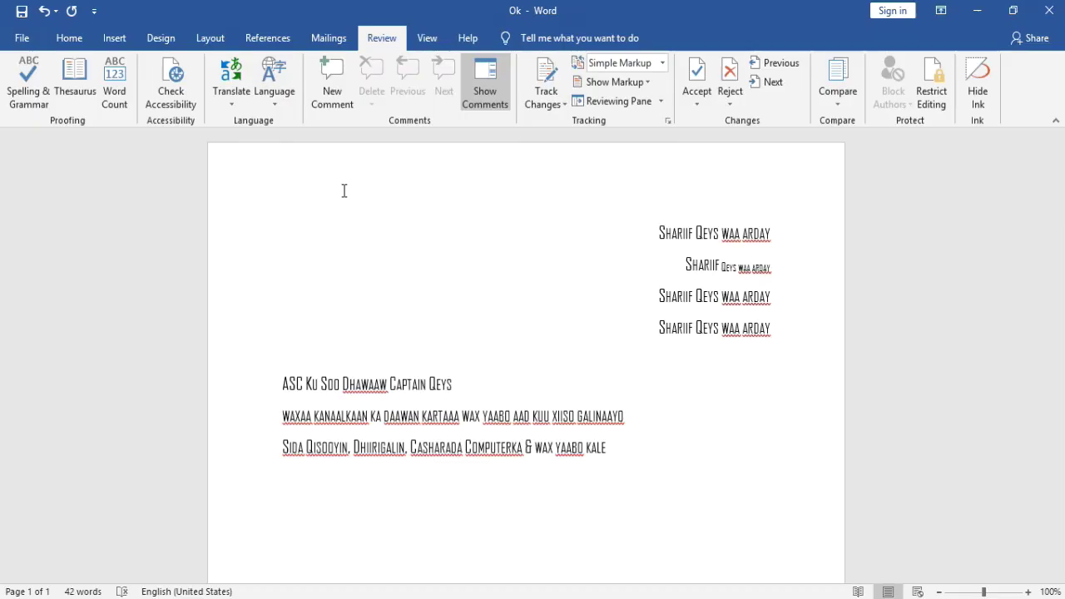
Insert the date in the 9/9/2019 format before the first line and select part of it.
left_click(105, 42)
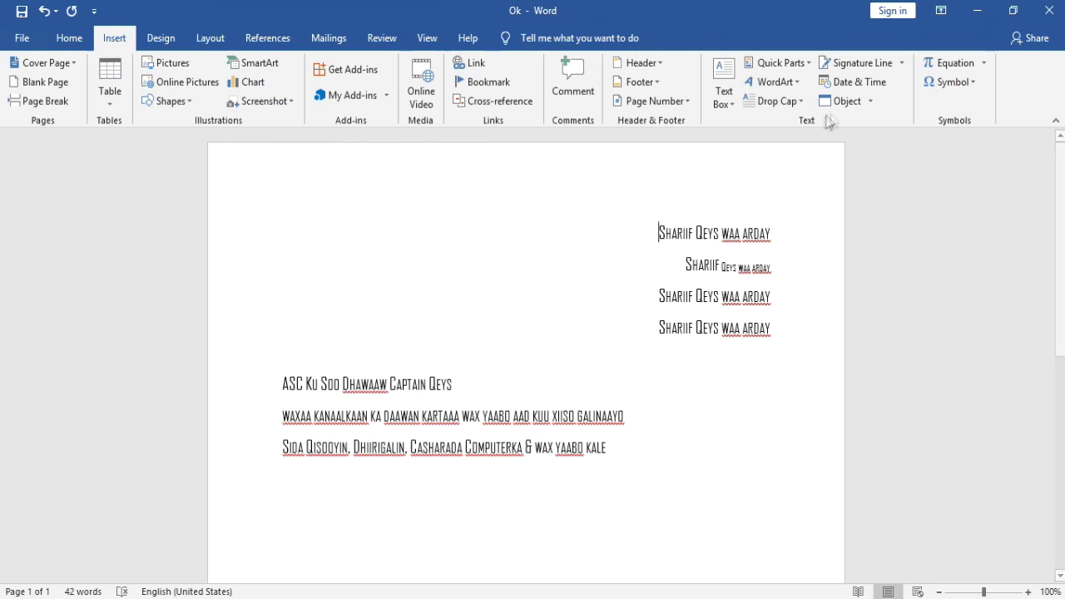
left_click(875, 85)
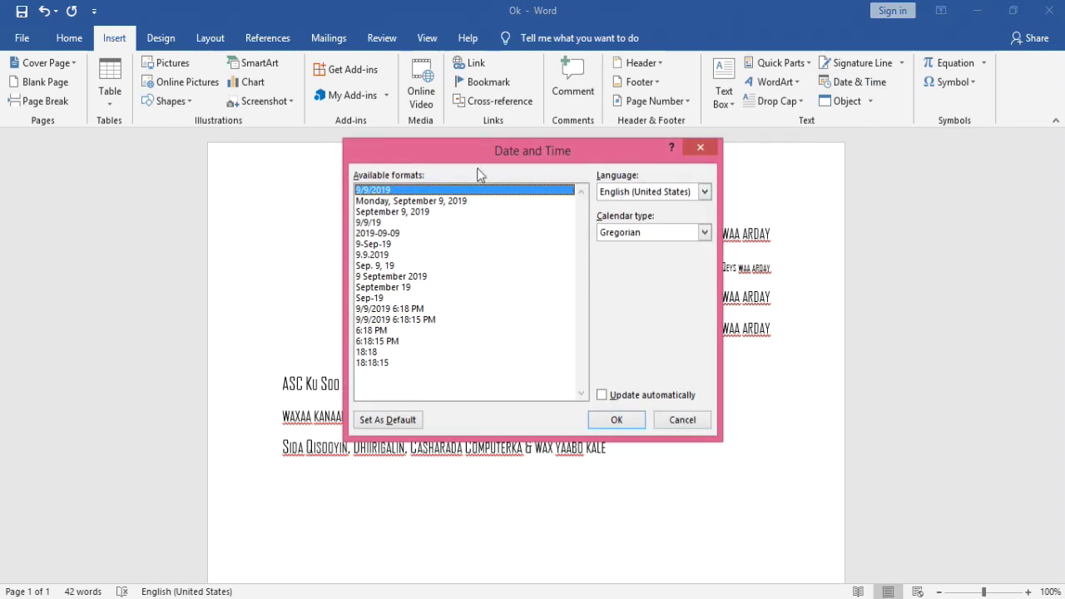
left_click_drag(487, 160, 496, 290)
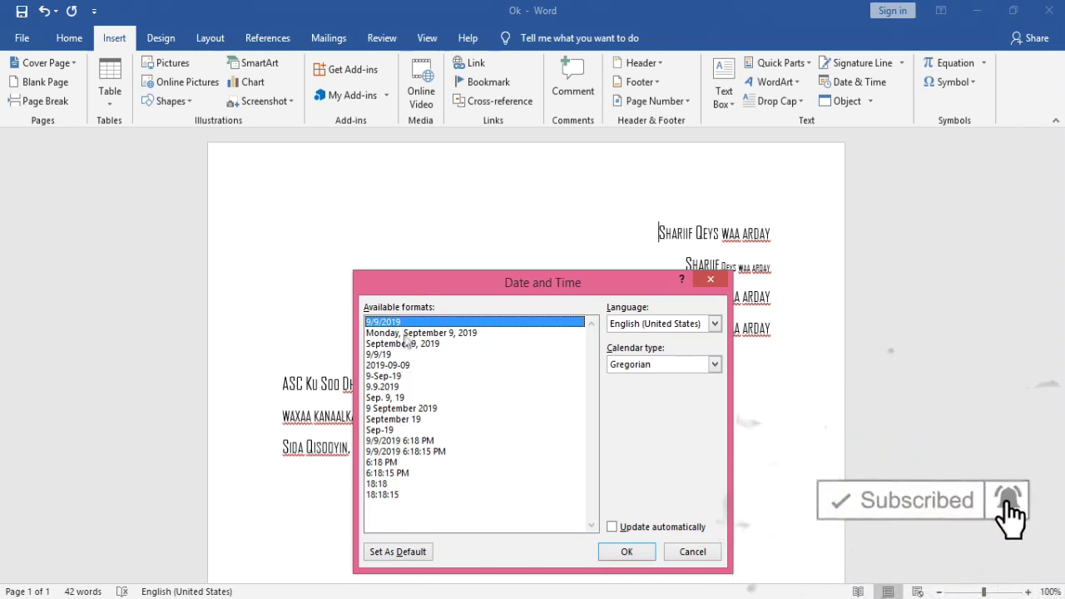
left_click(626, 552)
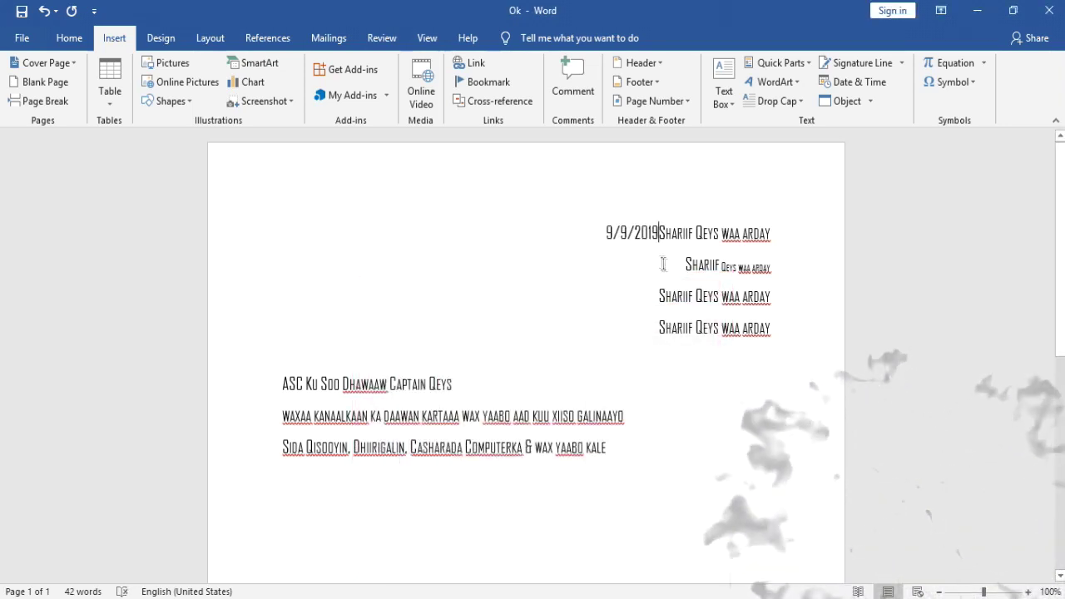
left_click_drag(696, 234, 594, 231)
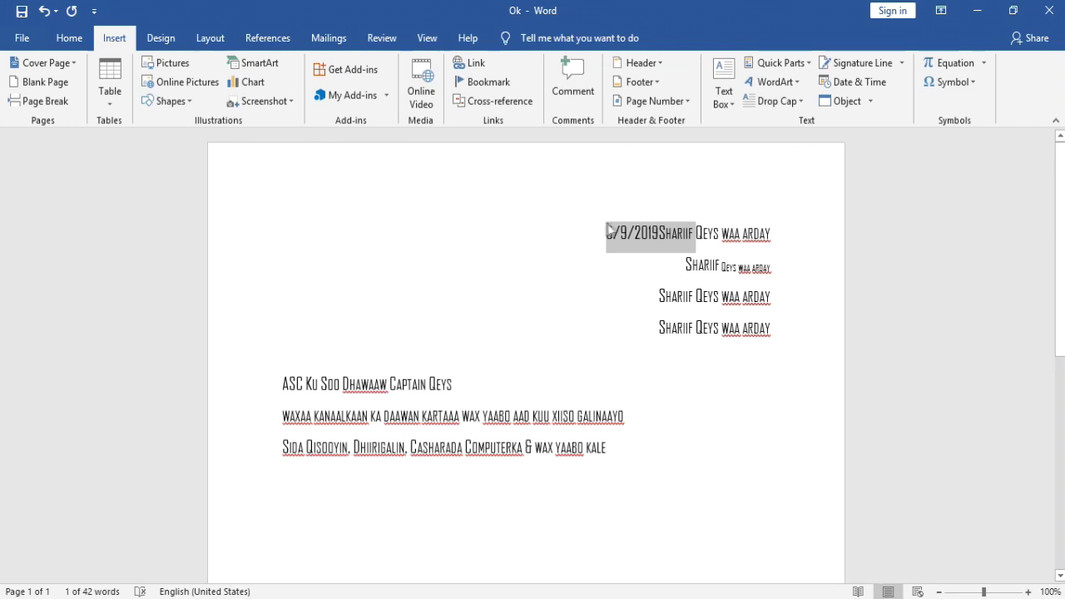
left_click(661, 233)
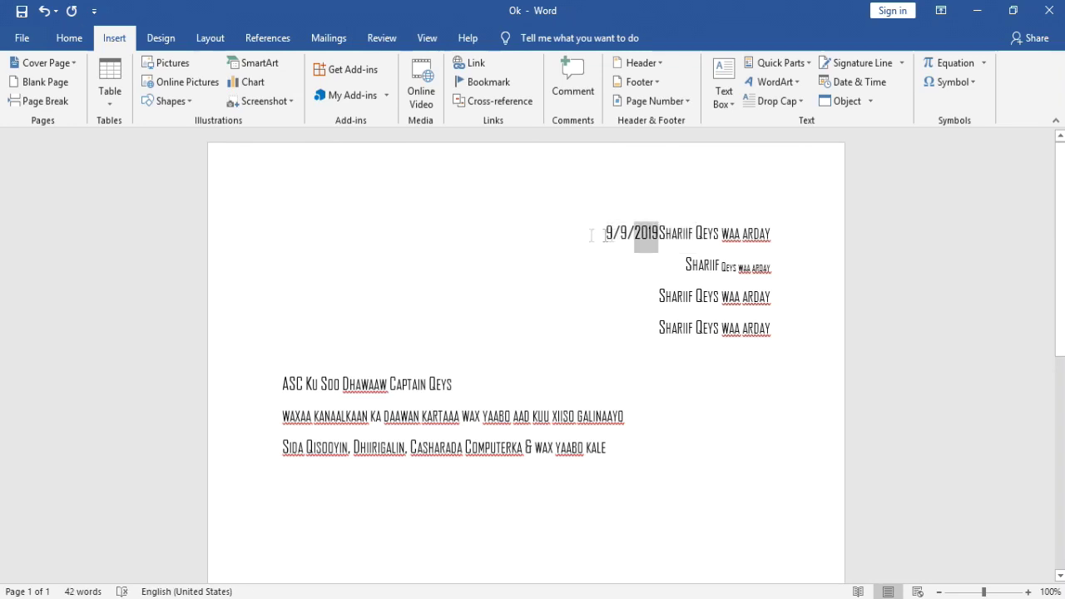